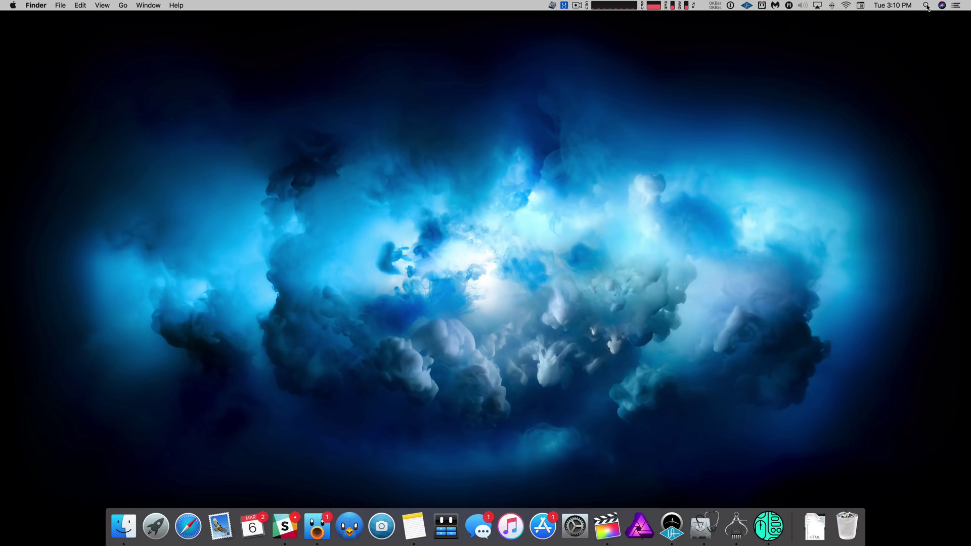
From Spotlight, run a Safari web search for 'universal audio arrow review'
{"action": "left_click", "coordinate": [926, 6]}
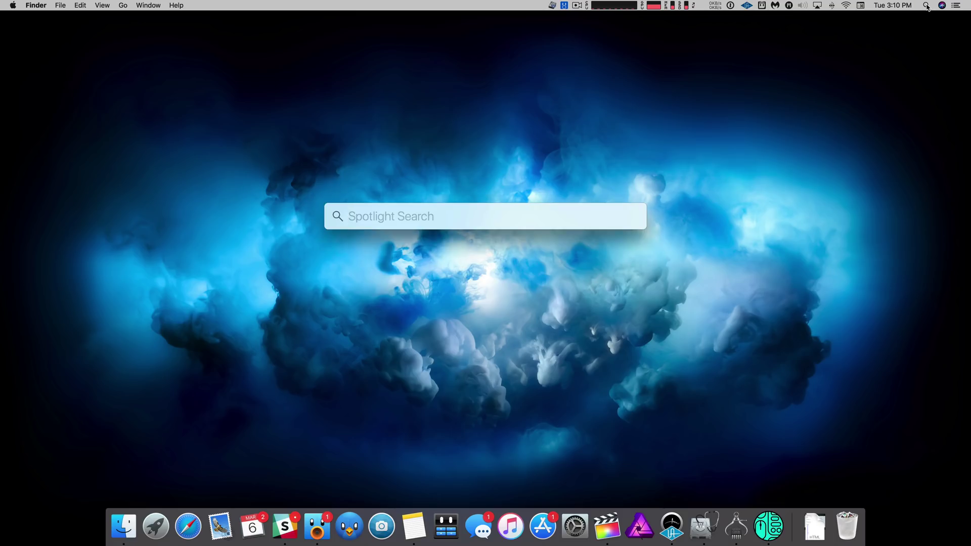
{"action": "type", "text": "universal audio arrow review"}
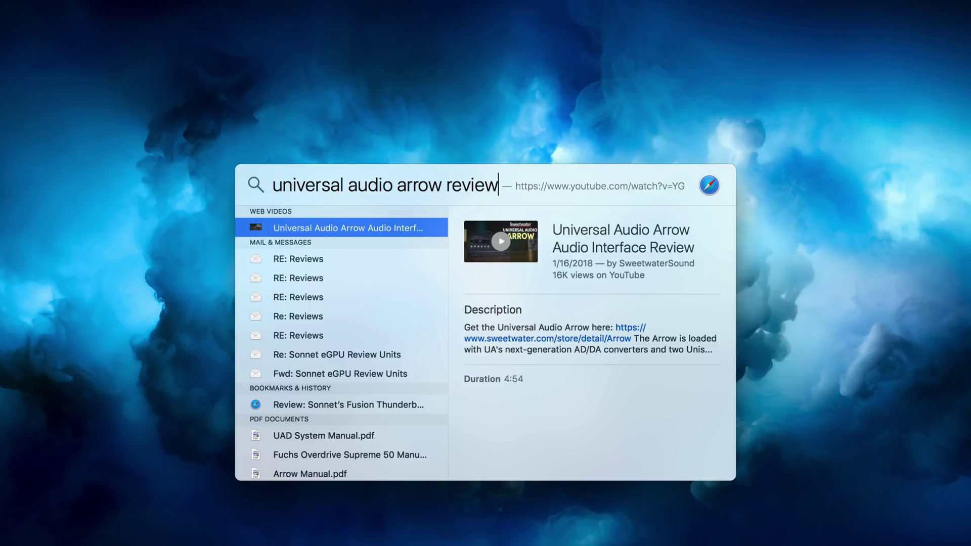
{"action": "key", "text": "super+b"}
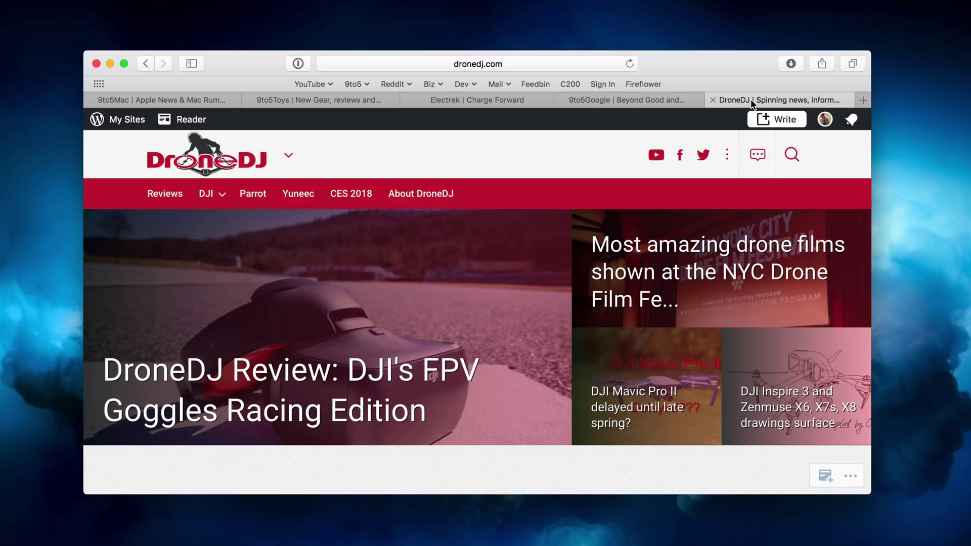
Jump to the Electrek and 9to5Mac tabs, switch apps, then cycle tabs to 9to5Google
{"action": "key", "text": "super+3"}
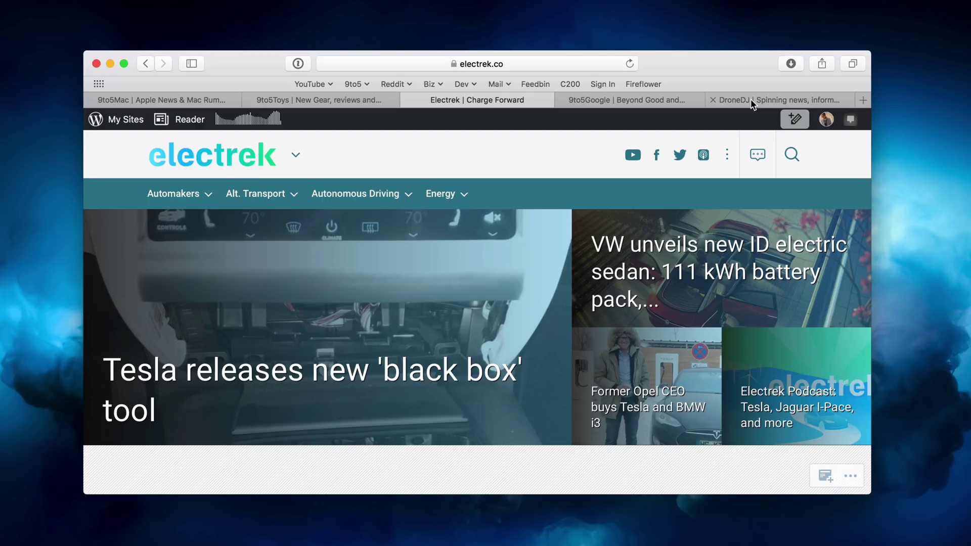
{"action": "key", "text": "super+1"}
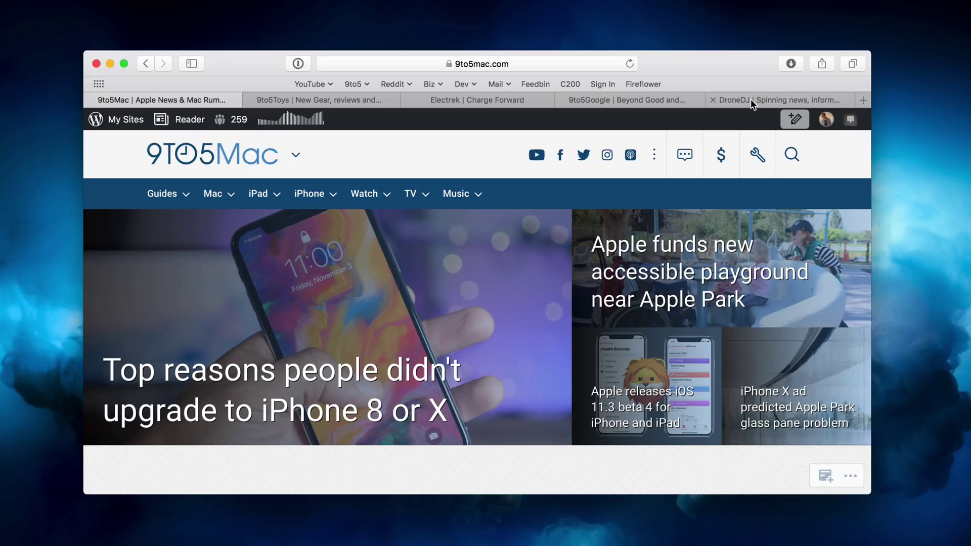
{"action": "key", "text": "super+Tab"}
{"action": "key", "text": "super+Tab"}
{"action": "key", "text": "super+Tab"}
{"action": "key", "text": "super+Tab"}
{"action": "key", "text": "super+Tab"}
{"action": "key", "text": "super+Tab"}
{"action": "key", "text": "super+Tab"}
{"action": "key", "text": "super+Tab"}
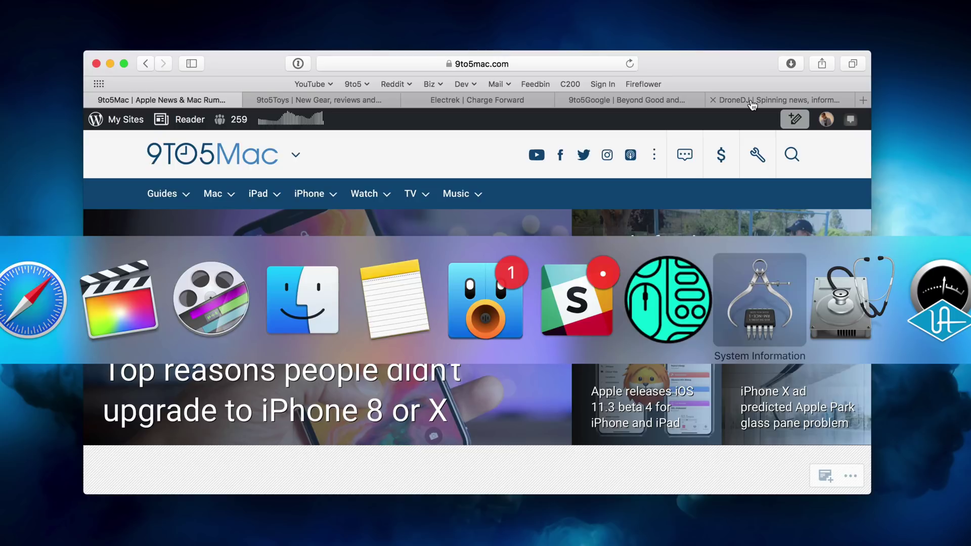
{"action": "key", "text": "super+Tab"}
{"action": "key", "text": "super+Tab"}
{"action": "key", "text": "super+Tab"}
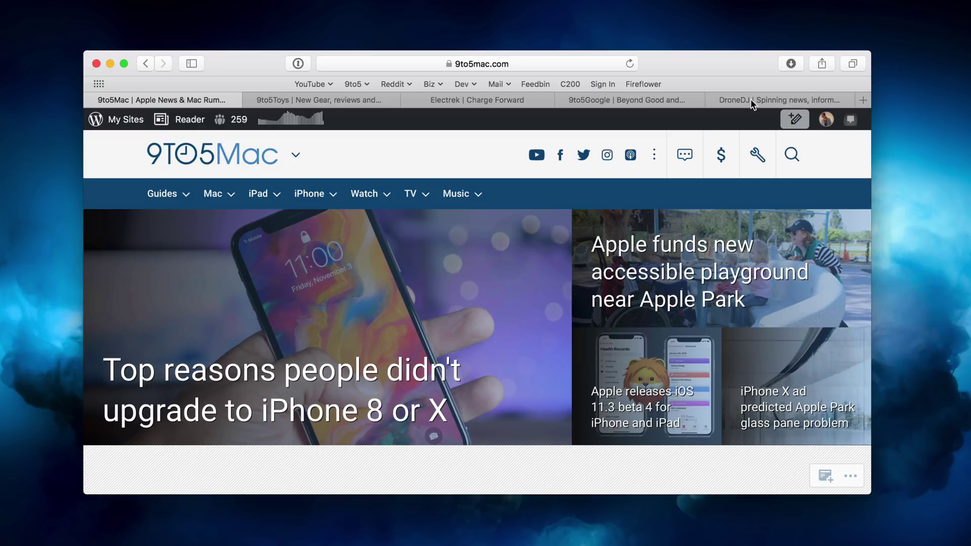
{"action": "key", "text": "ctrl+Tab"}
{"action": "key", "text": "ctrl+Tab"}
{"action": "key", "text": "ctrl+Tab"}
{"action": "key", "text": "ctrl+Tab"}
{"action": "key", "text": "ctrl+Tab"}
{"action": "key", "text": "ctrl+Tab"}
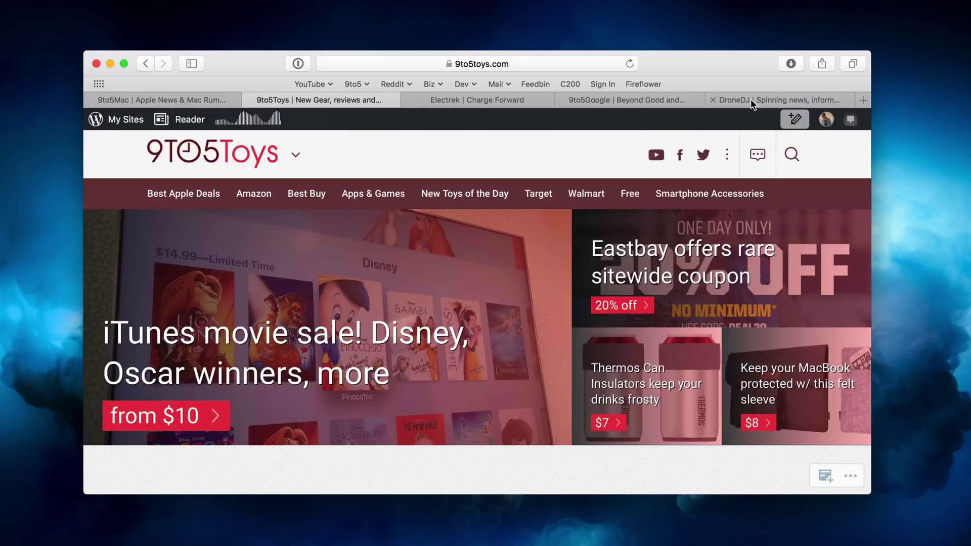
{"action": "key", "text": "ctrl+Tab"}
{"action": "key", "text": "ctrl+Tab"}
{"action": "key", "text": "ctrl+Tab"}
{"action": "key", "text": "ctrl+Tab"}
{"action": "key", "text": "ctrl+Tab"}
{"action": "key", "text": "ctrl+Tab"}
{"action": "key", "text": "ctrl+Tab"}
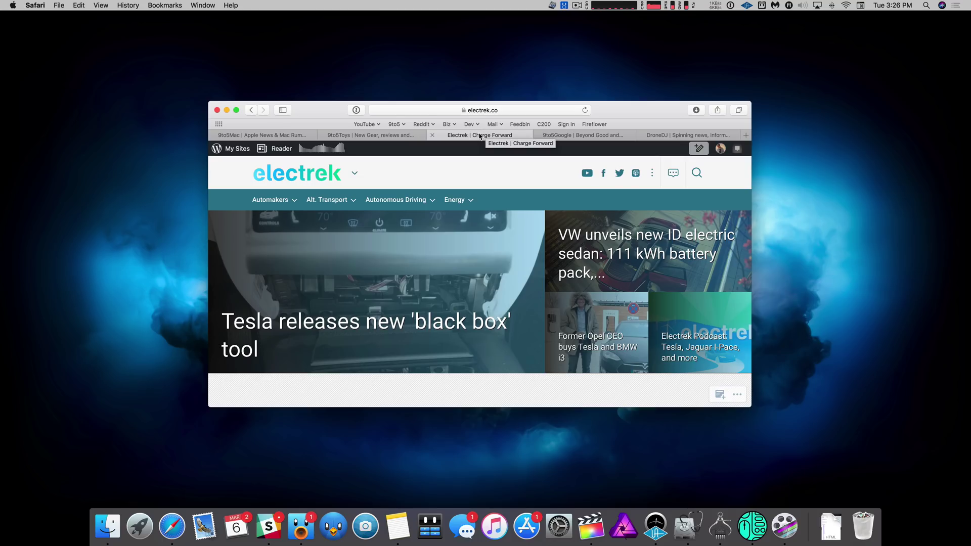
Pin the Electrek tab, close all tabs except 9to5Mac, and return to pinned Electrek
{"action": "right_click", "coordinate": [479, 136]}
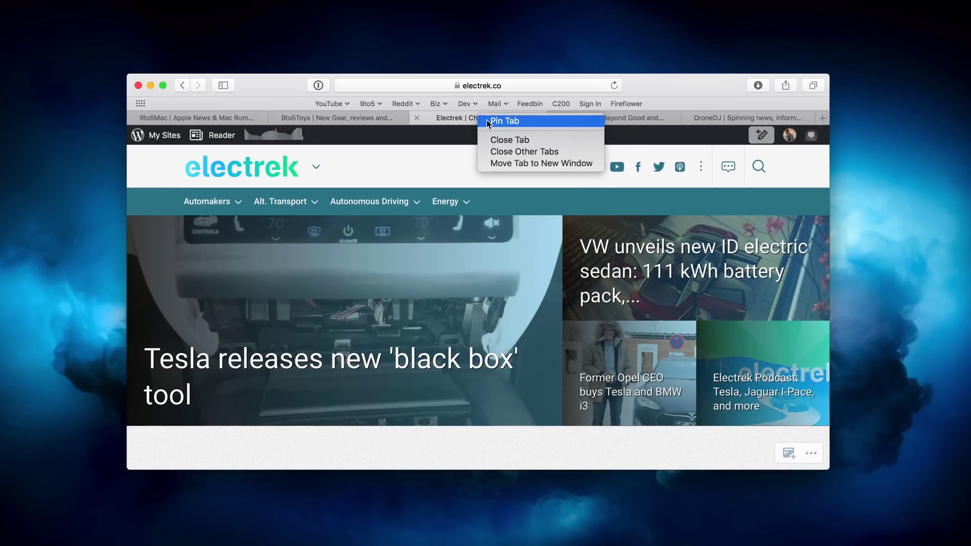
{"action": "left_click", "coordinate": [488, 139]}
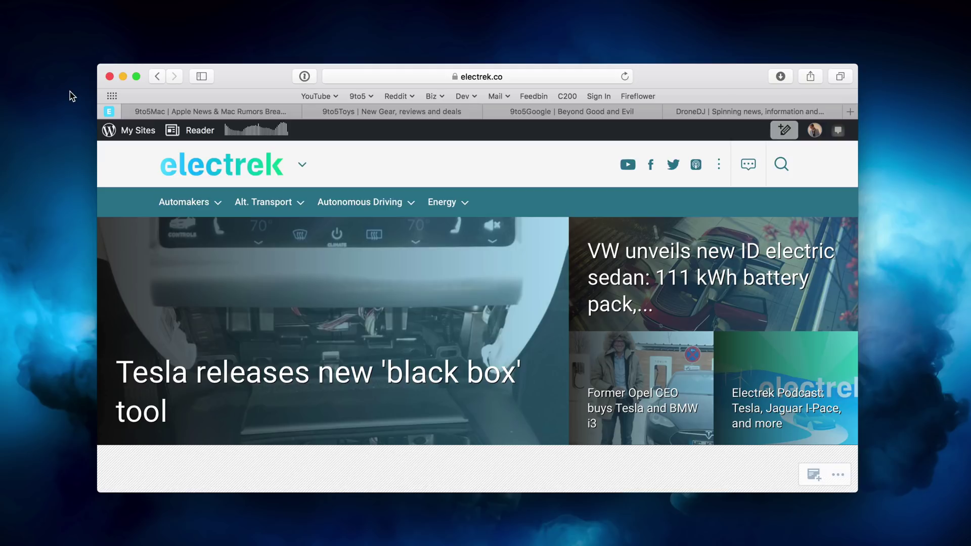
{"action": "right_click", "coordinate": [228, 112]}
{"action": "left_click", "coordinate": [266, 145]}
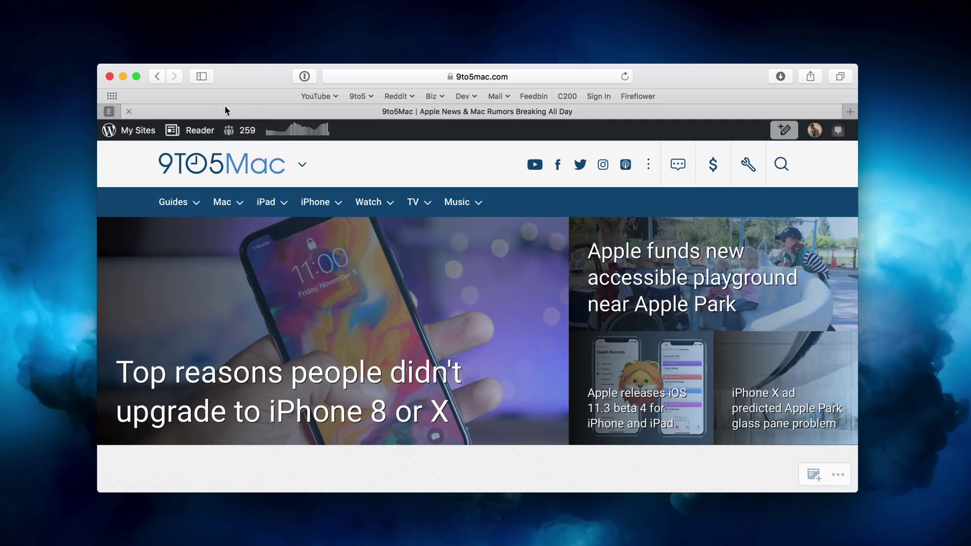
{"action": "left_click", "coordinate": [110, 112]}
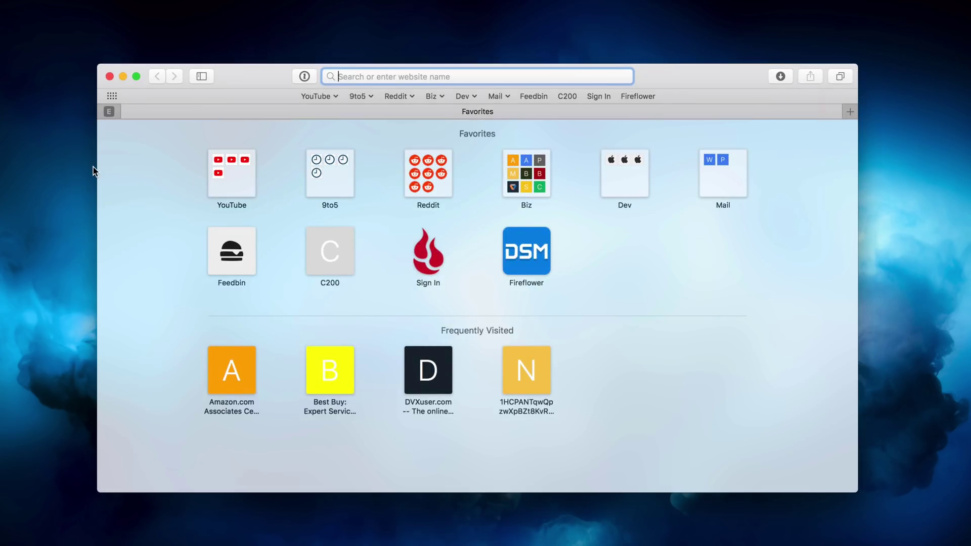
{"action": "left_click", "coordinate": [103, 112]}
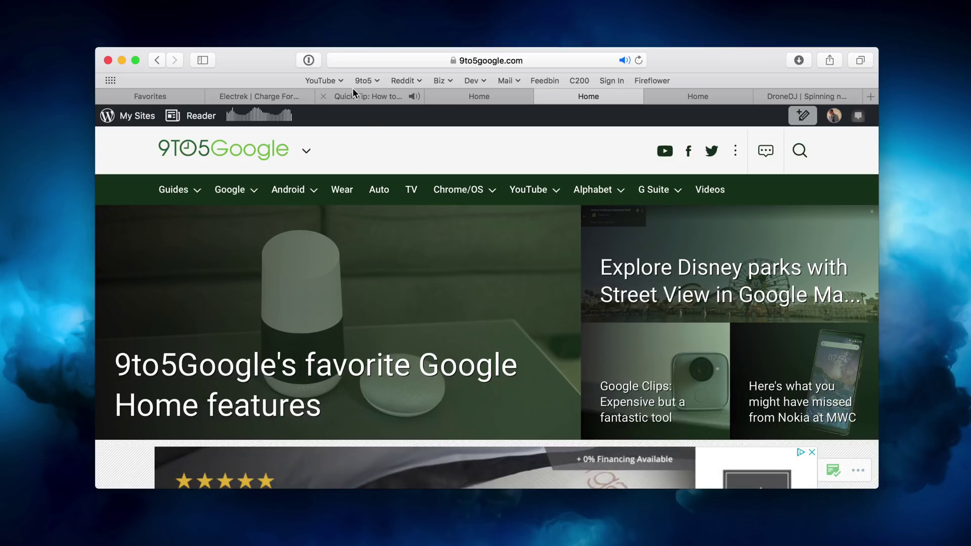
Pause the YouTube Quick Tip video, toggle per-tab sound, then mute all tabs from 9to5Toys
{"action": "left_click", "coordinate": [369, 97]}
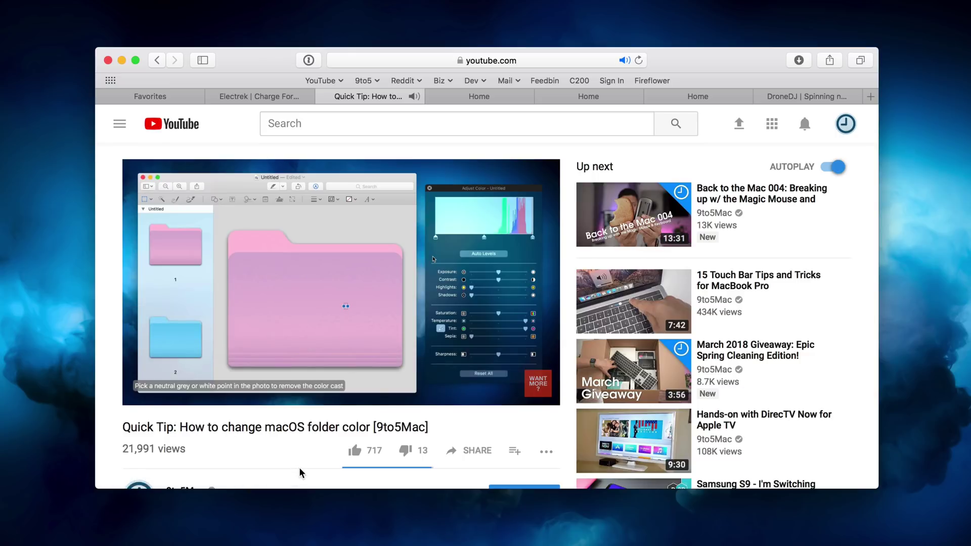
{"action": "left_click", "coordinate": [148, 393]}
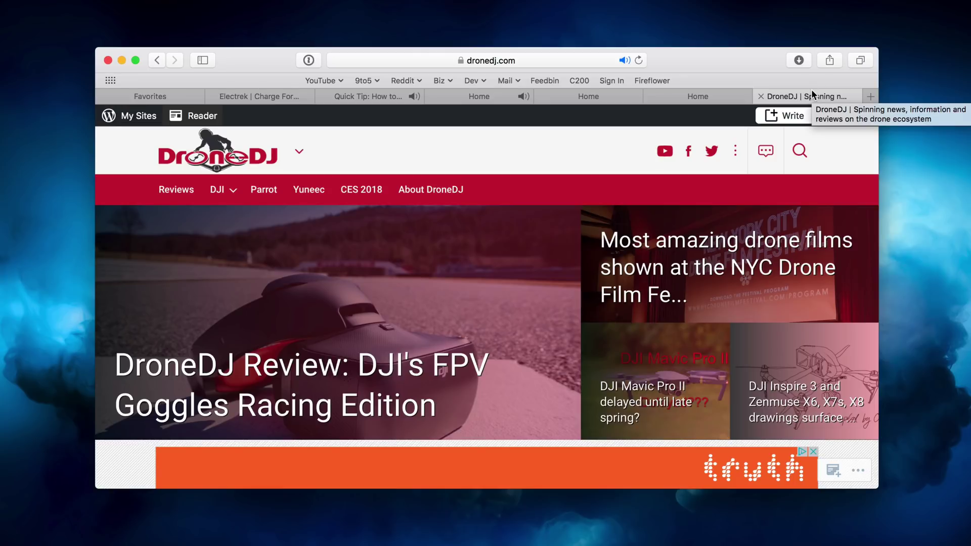
{"action": "left_click", "coordinate": [521, 99]}
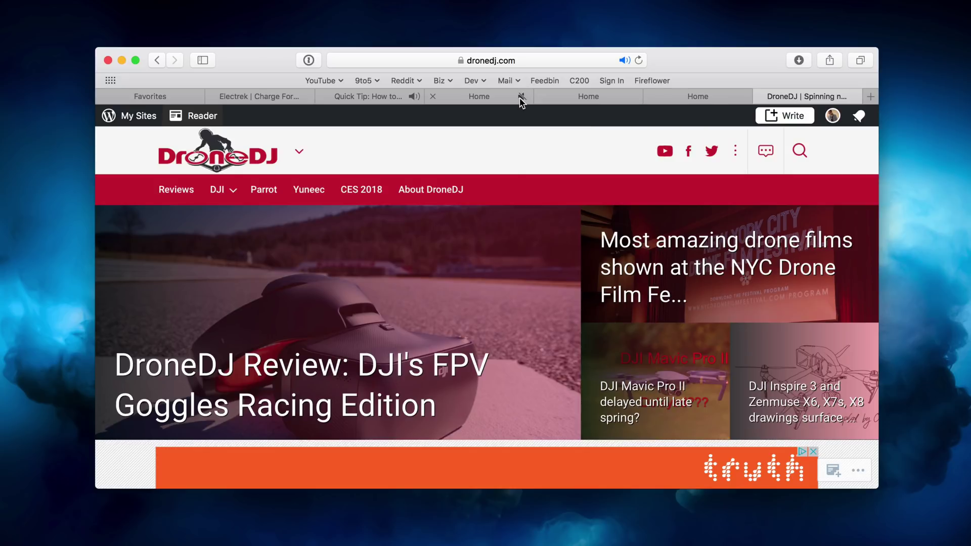
{"action": "left_click", "coordinate": [413, 97]}
{"action": "left_click", "coordinate": [414, 98]}
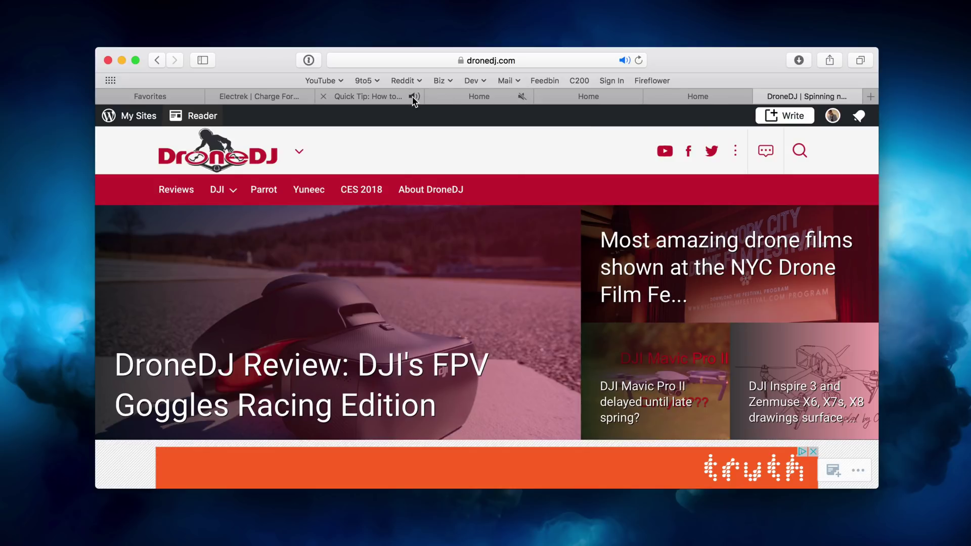
{"action": "left_click", "coordinate": [521, 96]}
{"action": "left_click", "coordinate": [729, 98]}
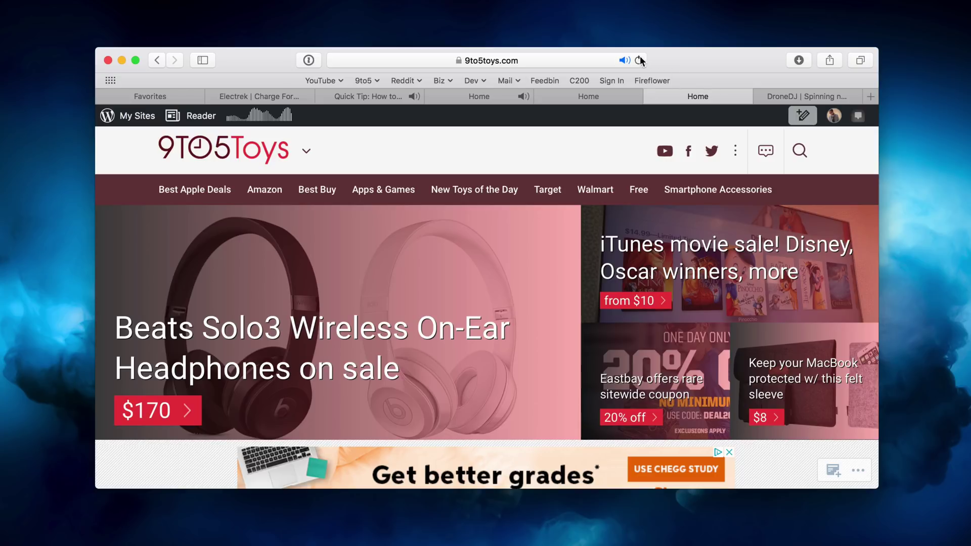
{"action": "left_click", "coordinate": [624, 61]}
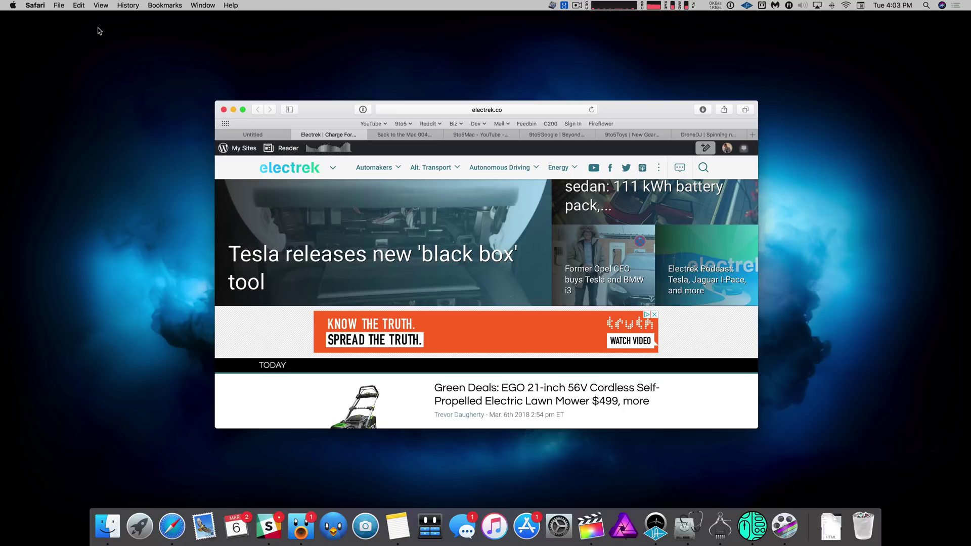
Quit Safari with Quit and Keep Windows, then relaunch it from the Dock
{"action": "left_click", "coordinate": [41, 4]}
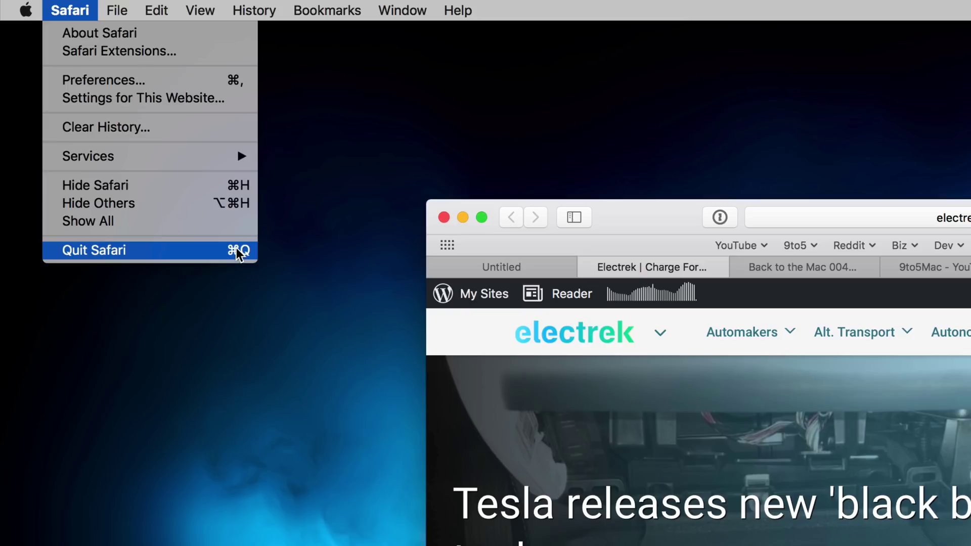
{"action": "key", "text": "alt"}
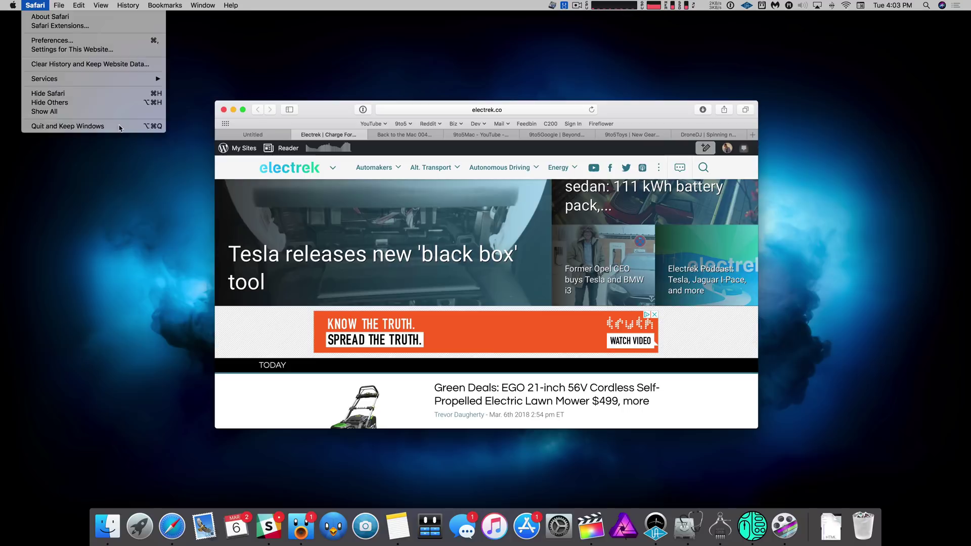
{"action": "left_click", "coordinate": [237, 251]}
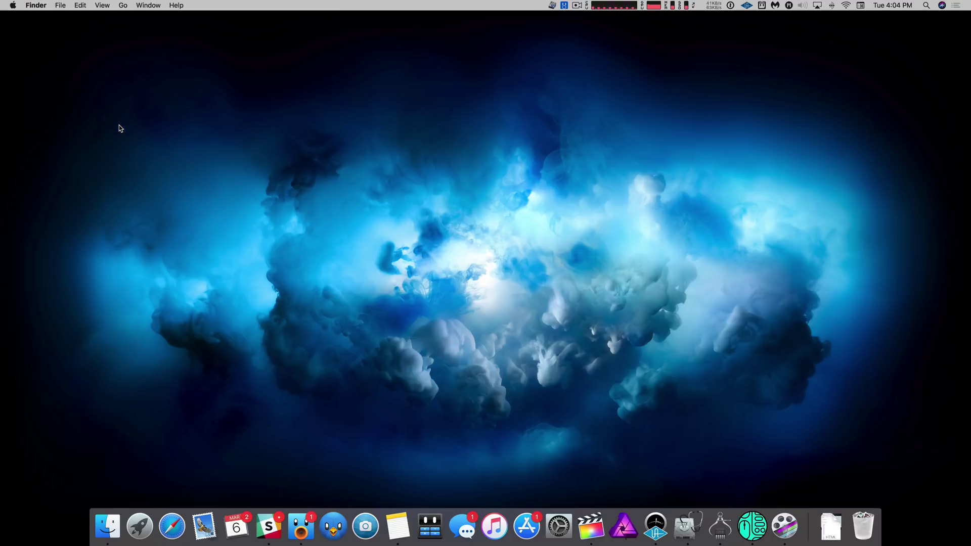
{"action": "left_click", "coordinate": [173, 526]}
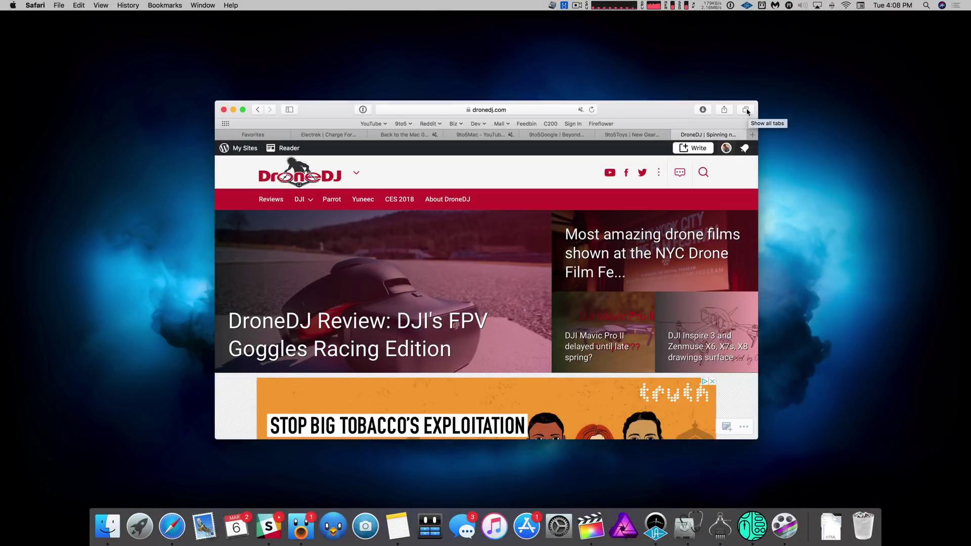
Show all tabs and filter them by name, searching 'drone' and then '9to5mac'
{"action": "left_click", "coordinate": [746, 110]}
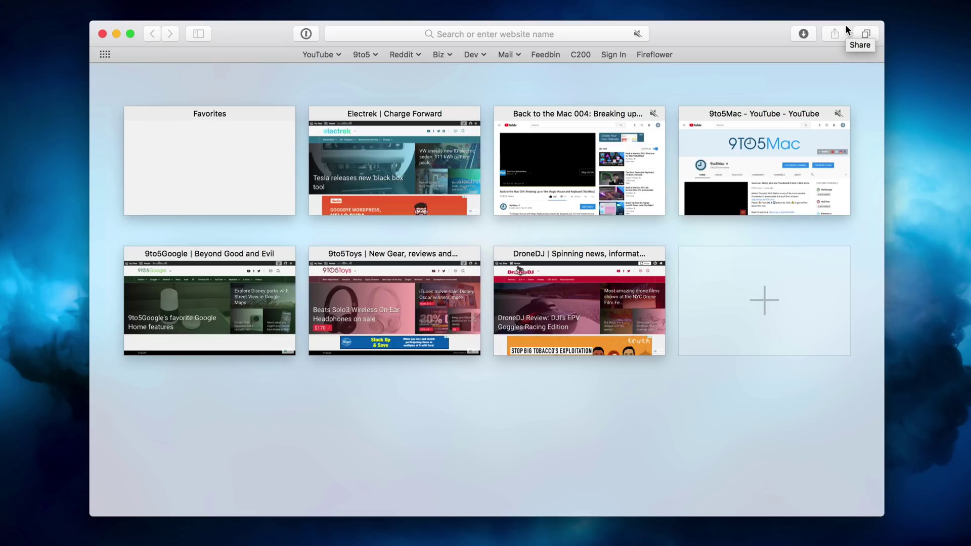
{"action": "type", "text": "drone"}
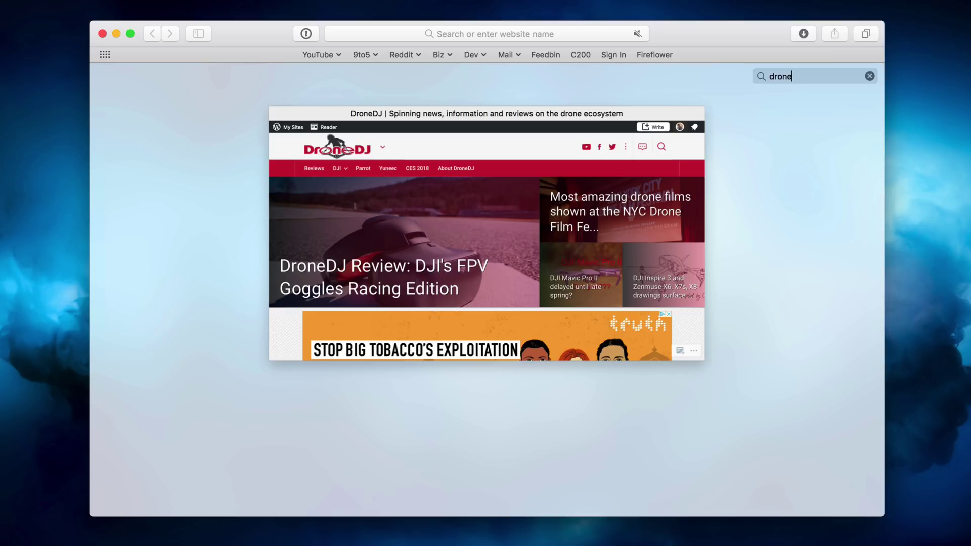
{"action": "key", "text": "BackSpace"}
{"action": "key", "text": "BackSpace"}
{"action": "key", "text": "BackSpace"}
{"action": "key", "text": "BackSpace"}
{"action": "key", "text": "BackSpace"}
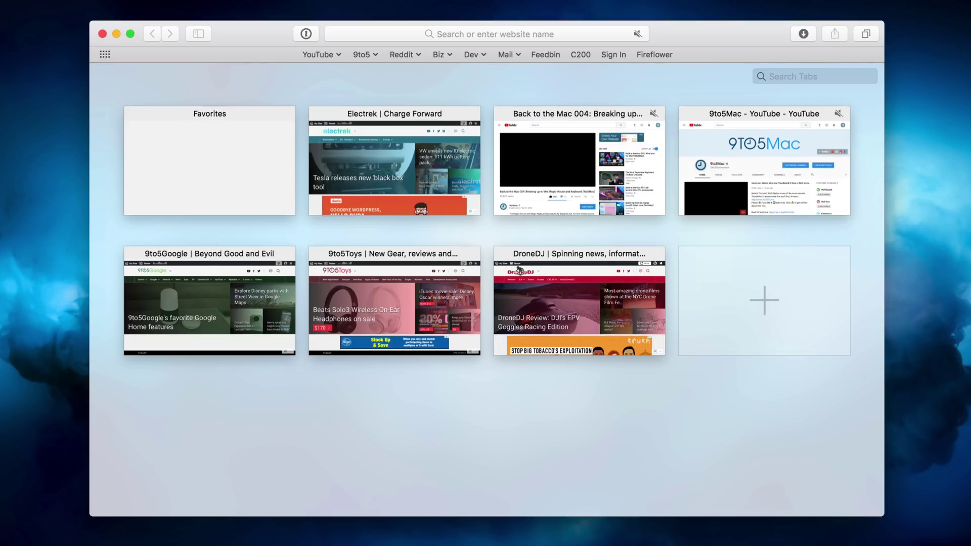
{"action": "type", "text": "9"}
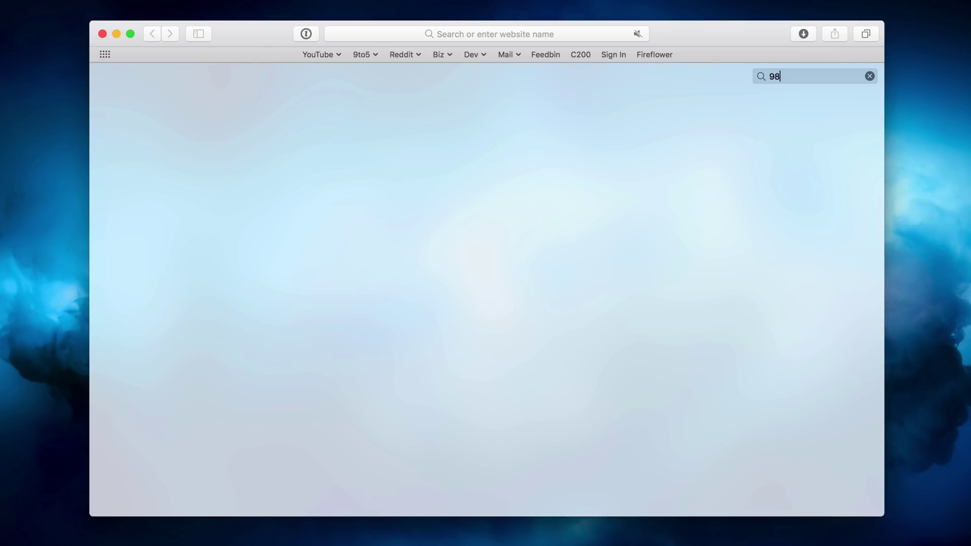
{"action": "type", "text": "to5ma"}
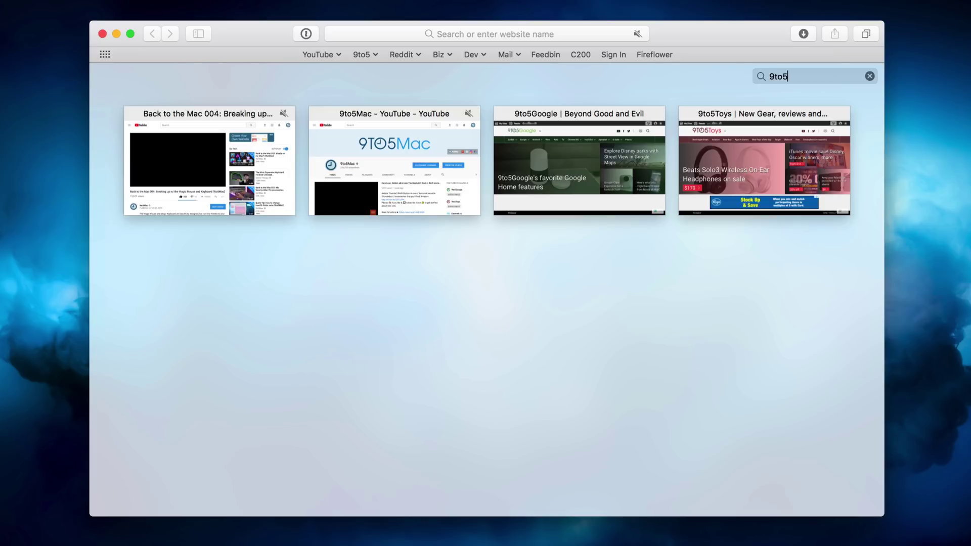
{"action": "type", "text": "c"}
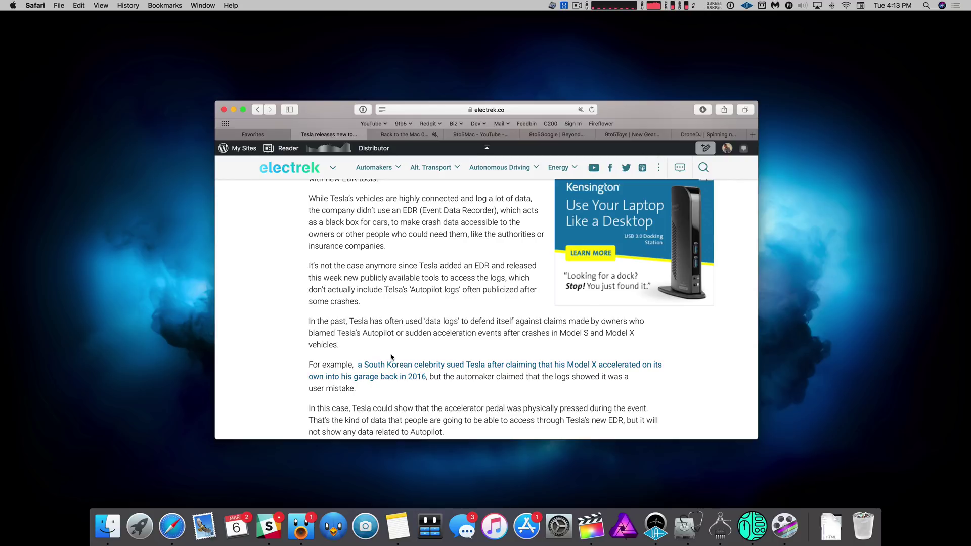
Turn on the status bar from the View menu
{"action": "left_click", "coordinate": [99, 6]}
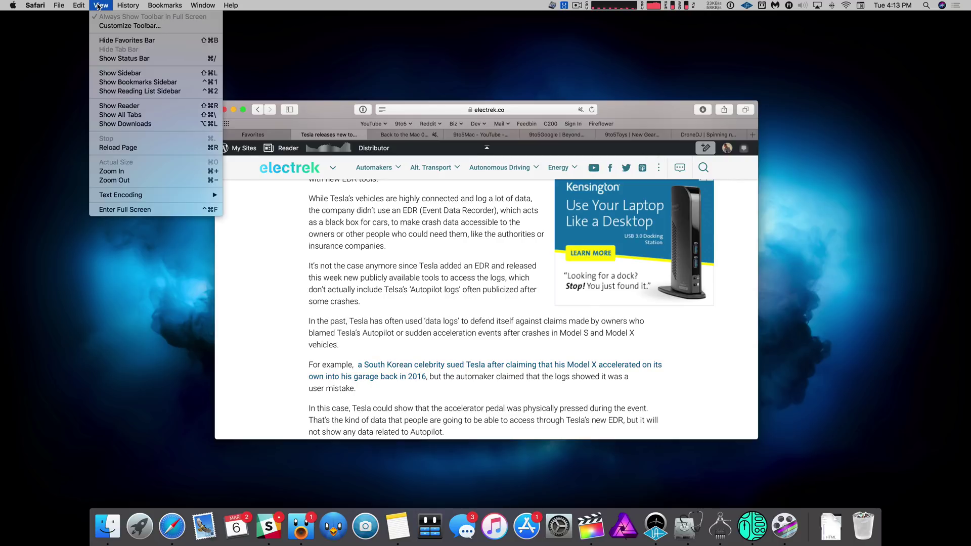
{"action": "left_click", "coordinate": [117, 59]}
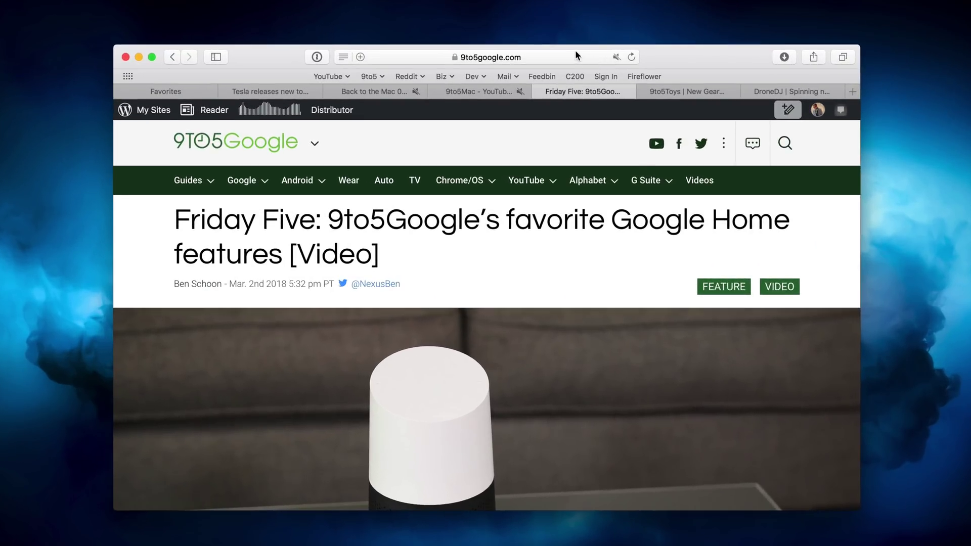
Enable 'Show full website address' in Safari's Advanced preferences and close Preferences
{"action": "left_click", "coordinate": [550, 105]}
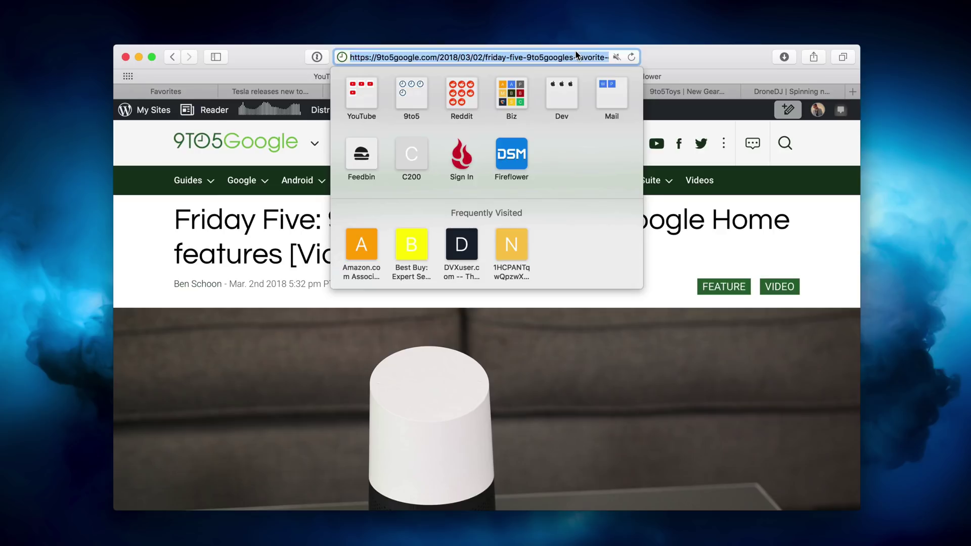
{"action": "key", "text": "Escape"}
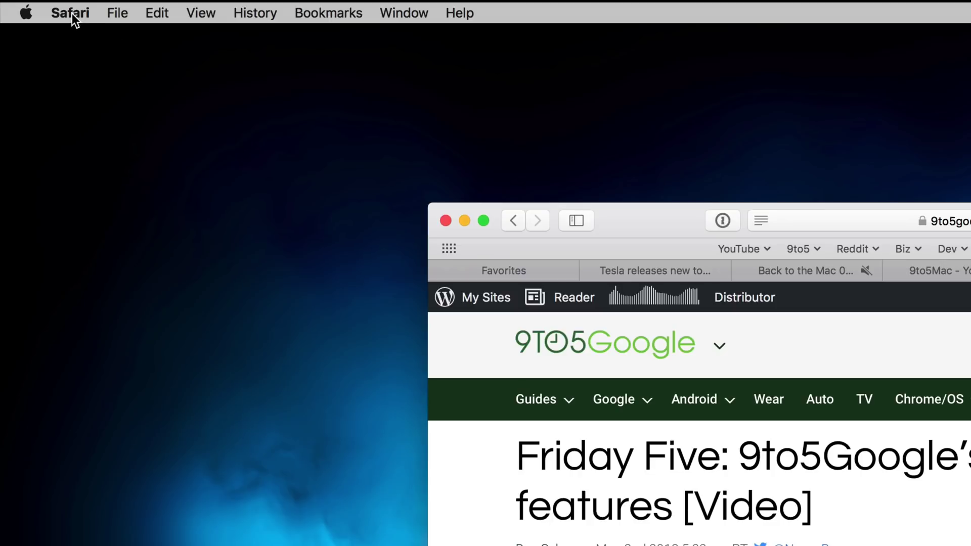
{"action": "left_click", "coordinate": [72, 13]}
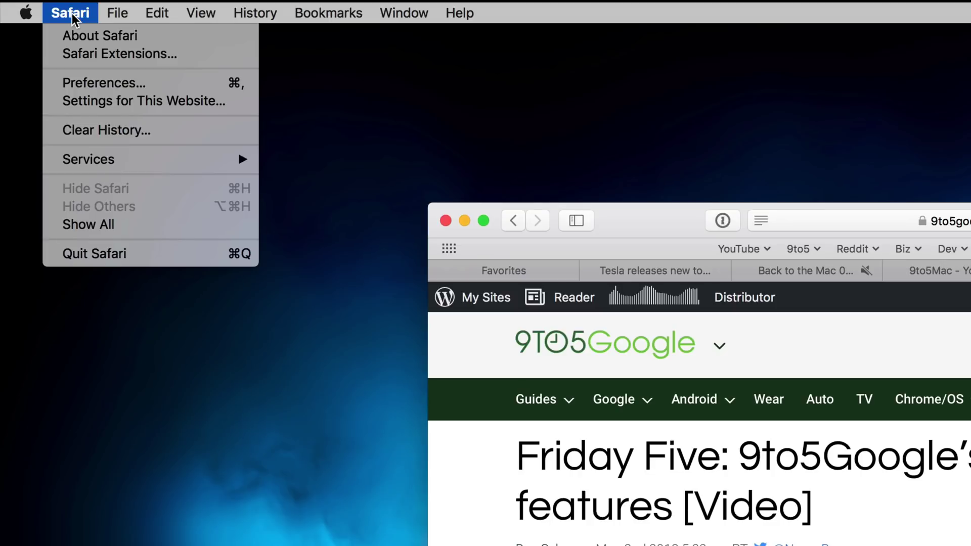
{"action": "left_click", "coordinate": [111, 88]}
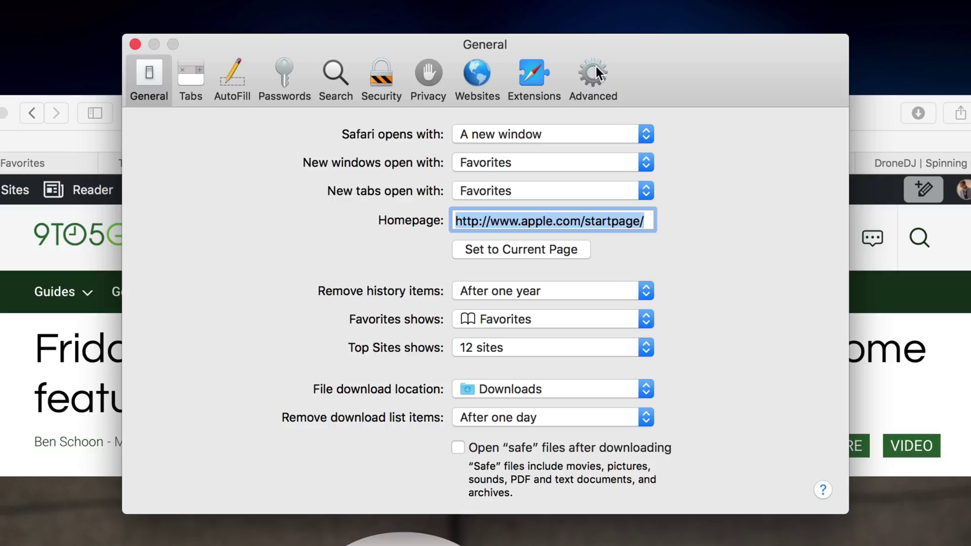
{"action": "left_click", "coordinate": [595, 66]}
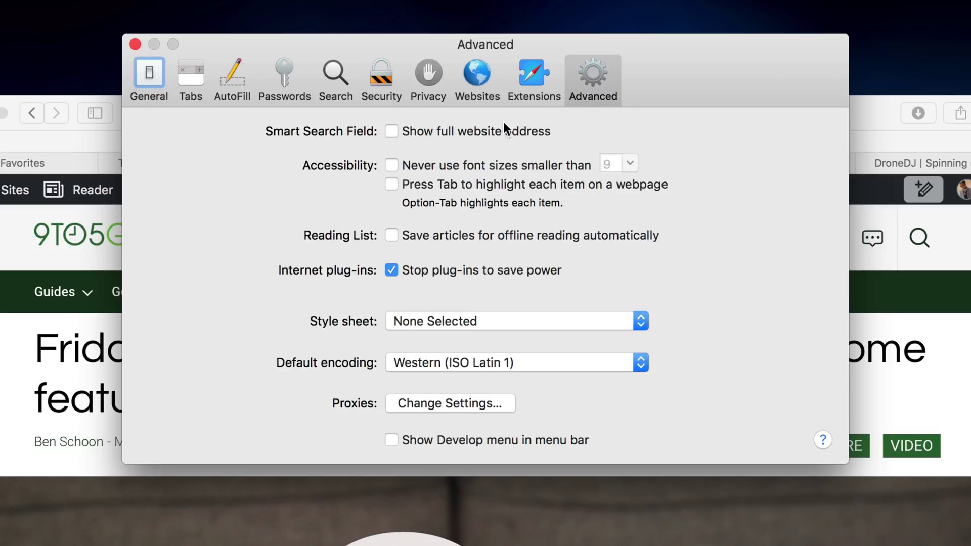
{"action": "left_click", "coordinate": [475, 130]}
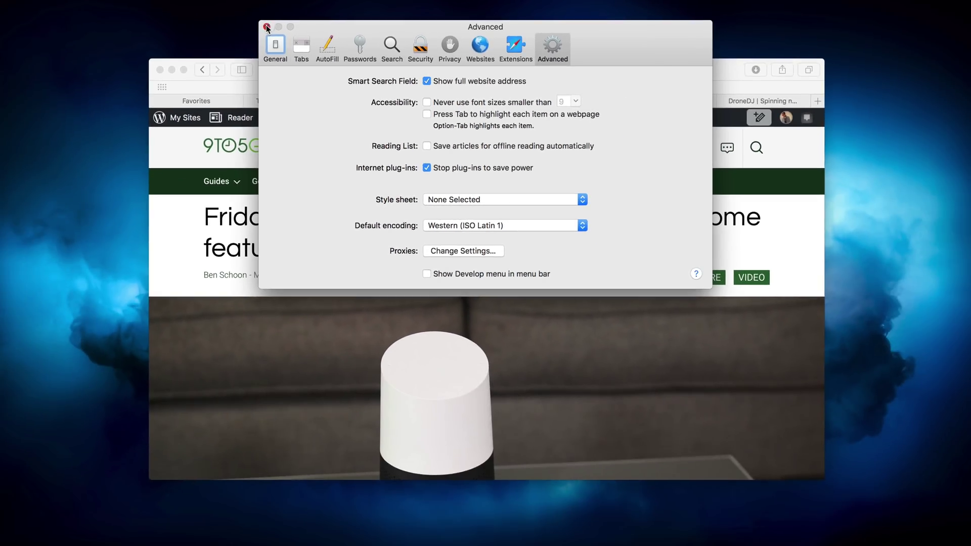
{"action": "left_click", "coordinate": [266, 27]}
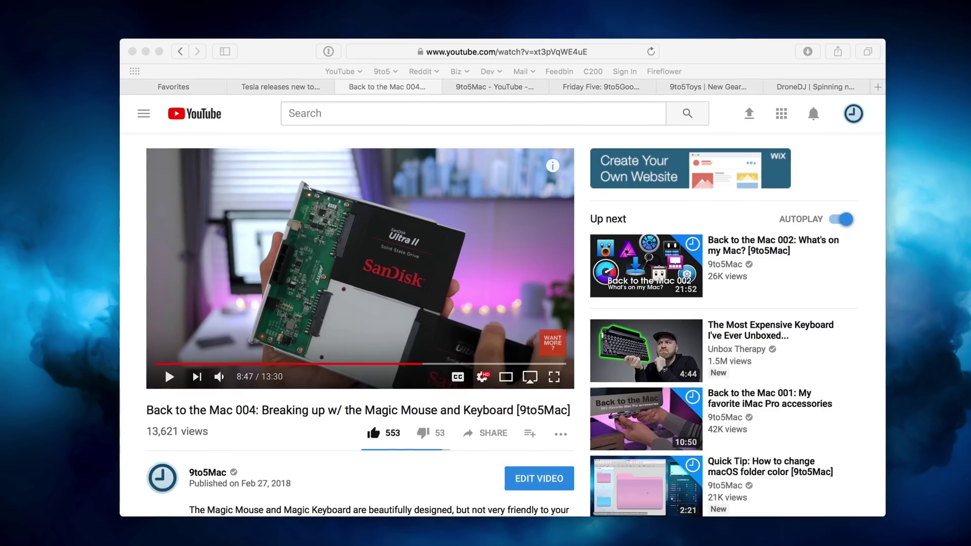
{"action": "left_click", "coordinate": [53, 7]}
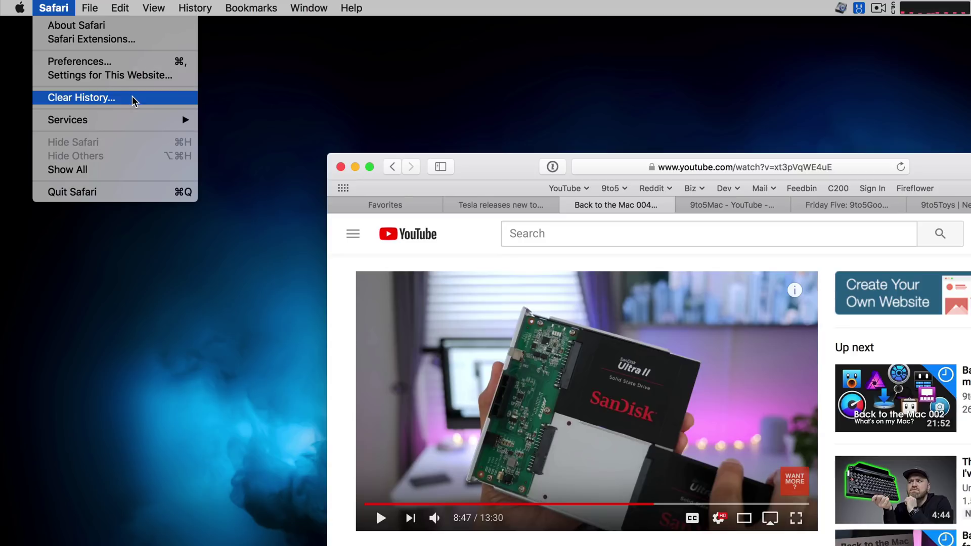
Open Clear History and Keep Website Data and review time ranges, leaving it at the last hour
{"action": "key", "text": "alt"}
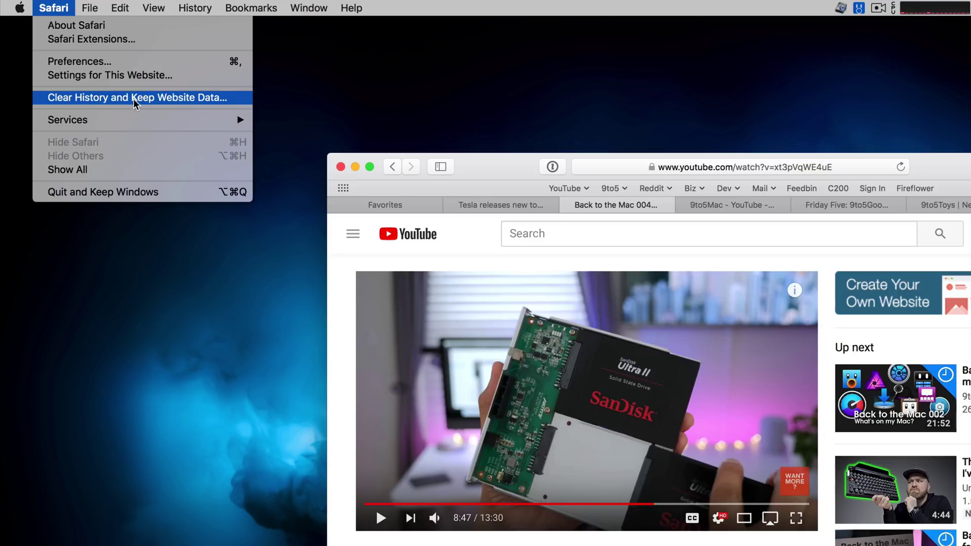
{"action": "left_click", "coordinate": [136, 99]}
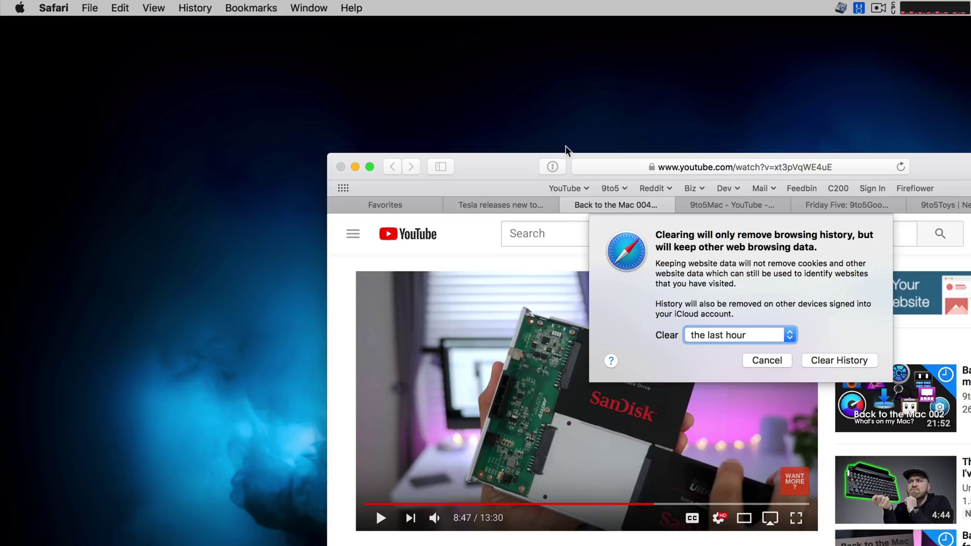
{"action": "left_click", "coordinate": [787, 338]}
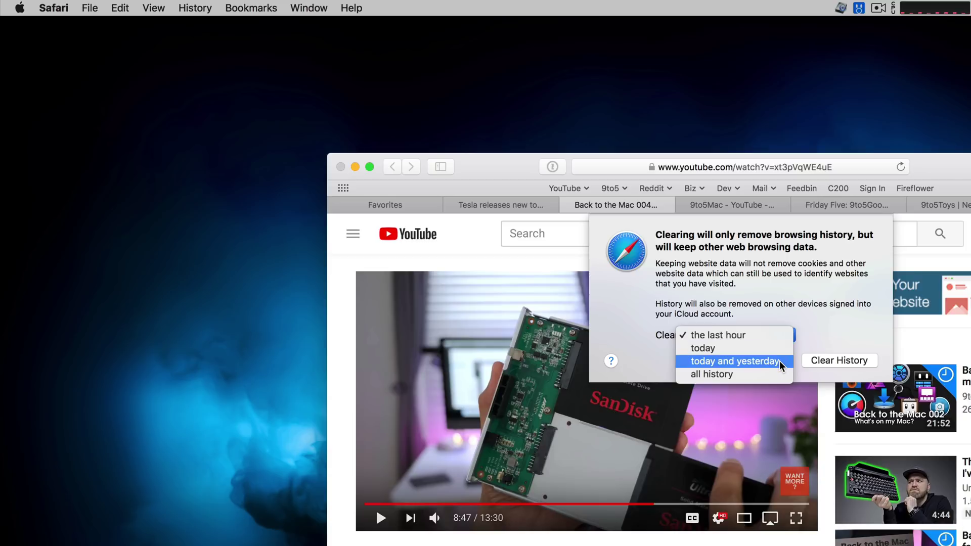
{"action": "left_click", "coordinate": [848, 311]}
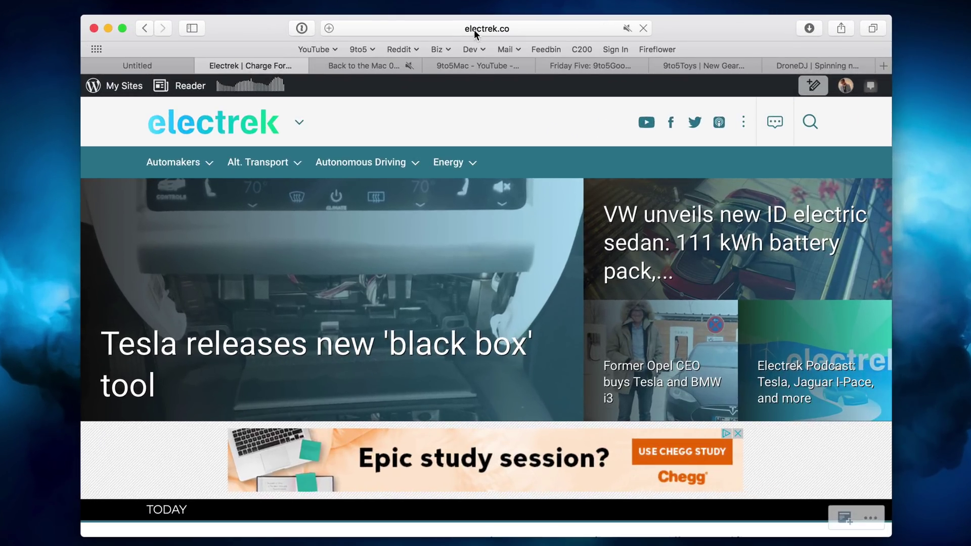
Check electrek.co's website settings, keeping auto-play at Stop Media with Sound
{"action": "right_click", "coordinate": [474, 30]}
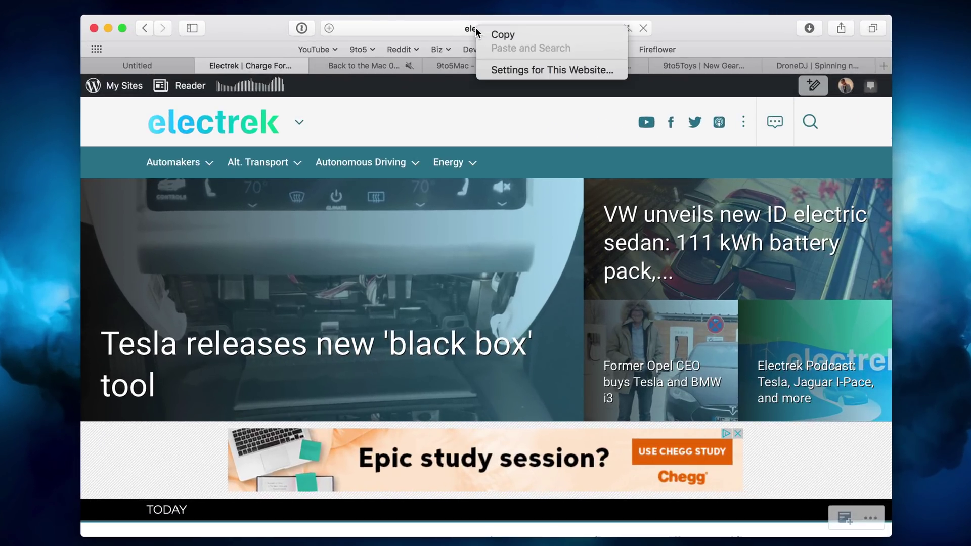
{"action": "left_click", "coordinate": [507, 71]}
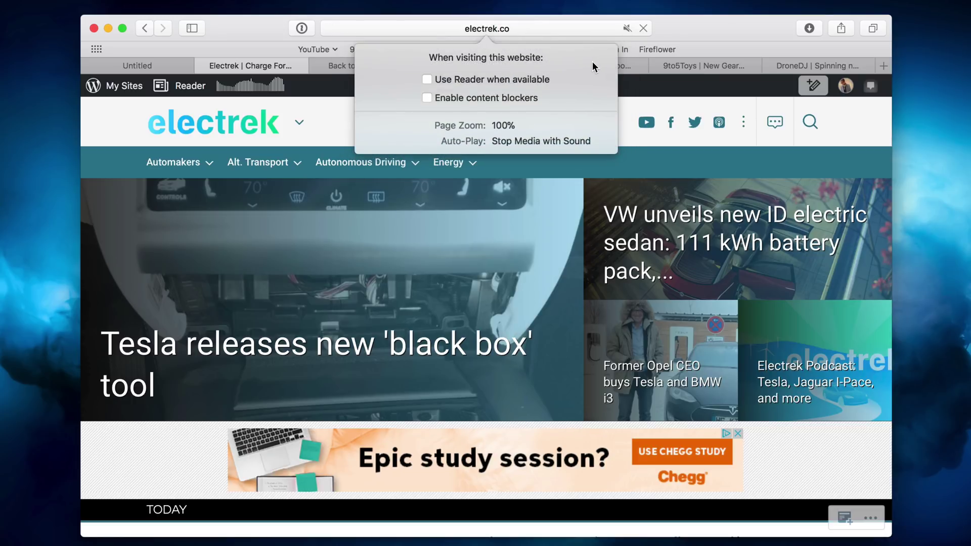
{"action": "left_click", "coordinate": [523, 140]}
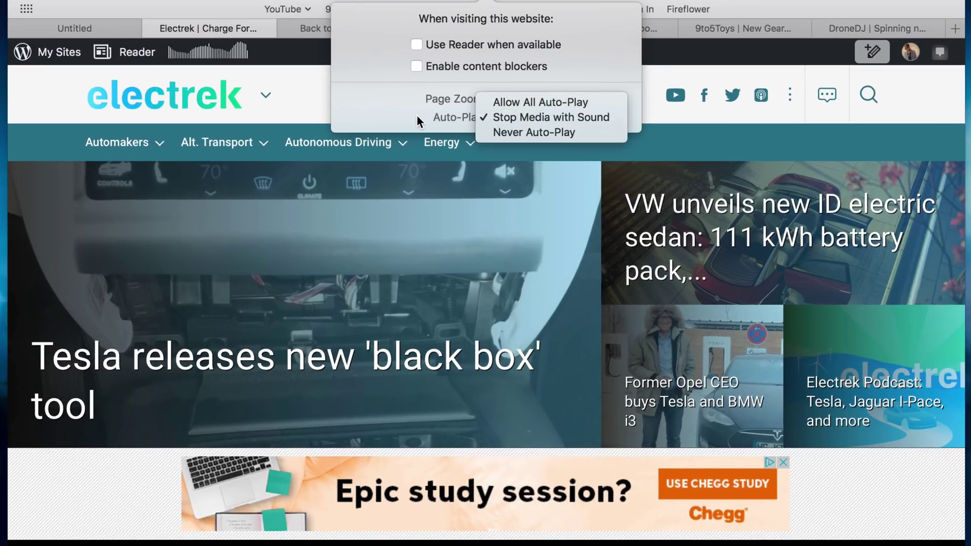
{"action": "left_click", "coordinate": [417, 114]}
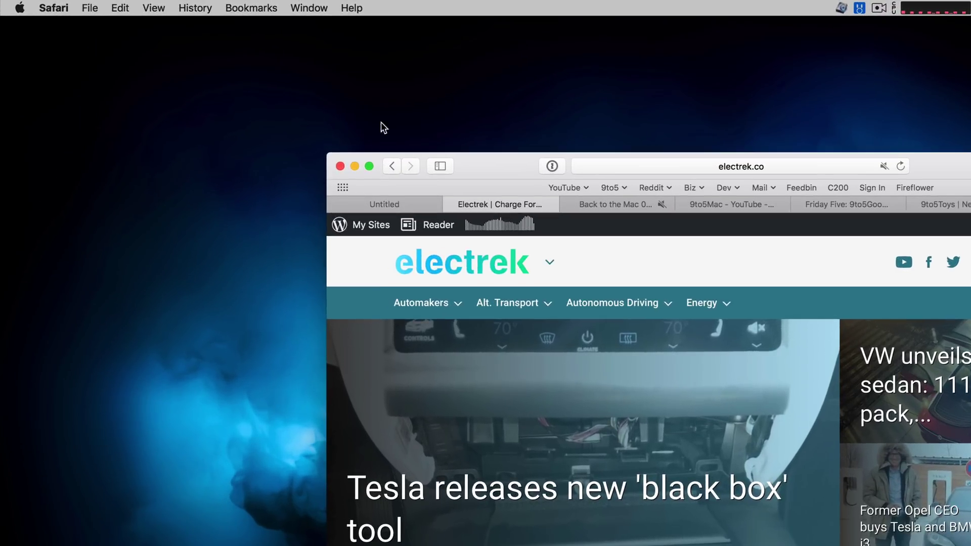
Review per-site Microphone and Camera permissions in Preferences' Websites pane
{"action": "left_click", "coordinate": [54, 8]}
{"action": "left_click", "coordinate": [81, 61]}
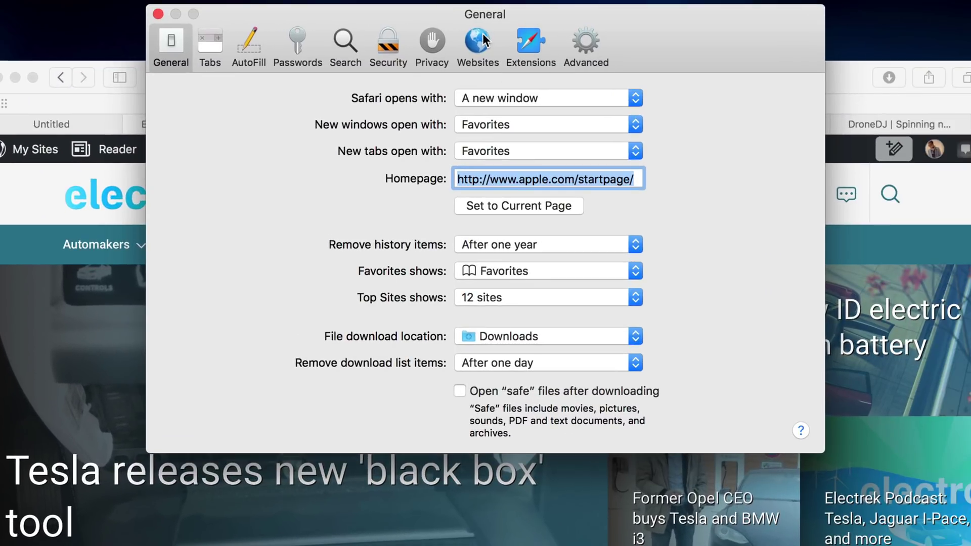
{"action": "left_click", "coordinate": [478, 43]}
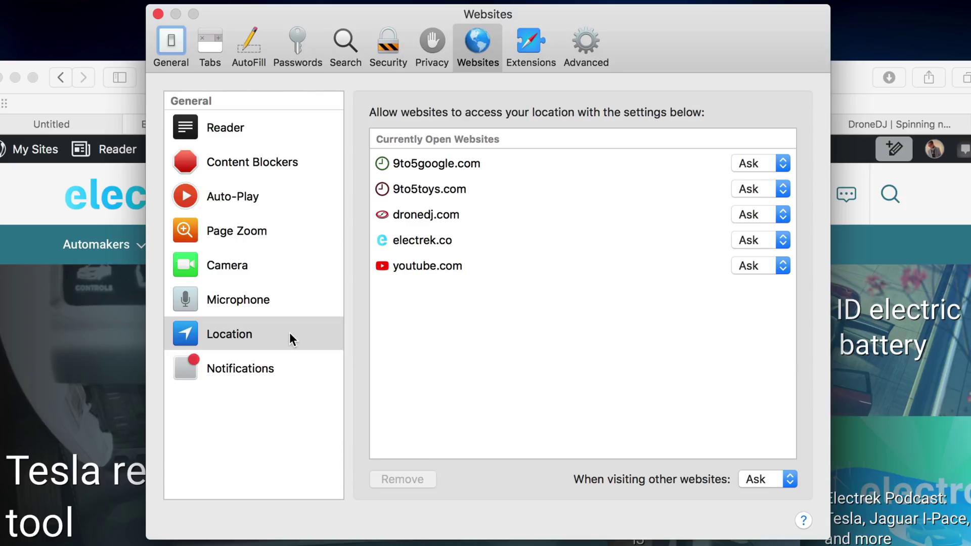
{"action": "left_click", "coordinate": [267, 299]}
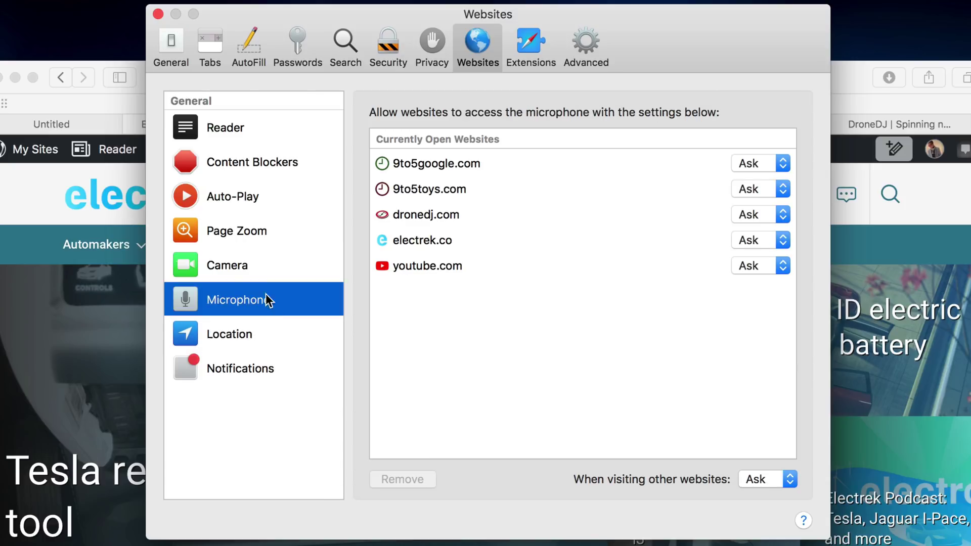
{"action": "left_click", "coordinate": [261, 270]}
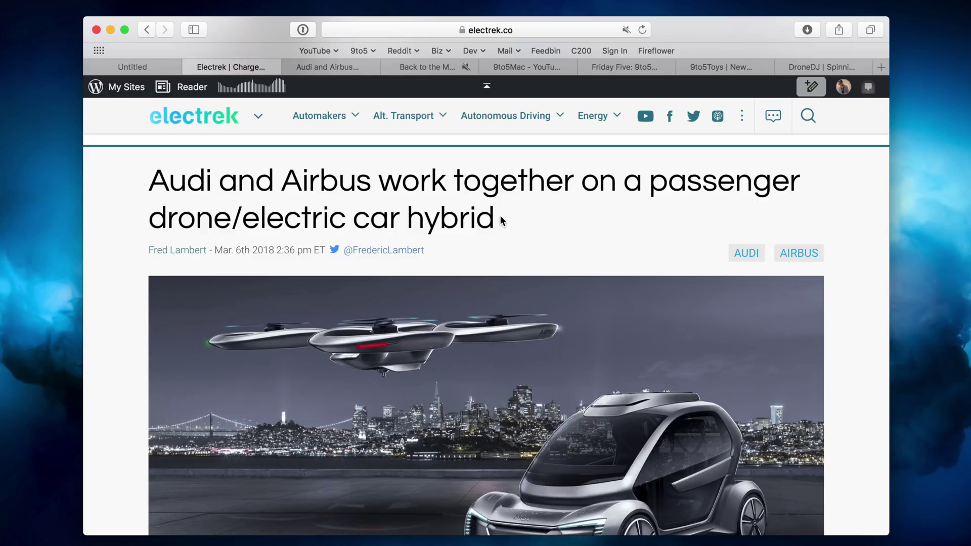
Open the Audi and Airbus drone-car headline in a new tab, a new background window and a new front window
{"action": "left_click", "coordinate": [483, 219], "text": "shift+super"}
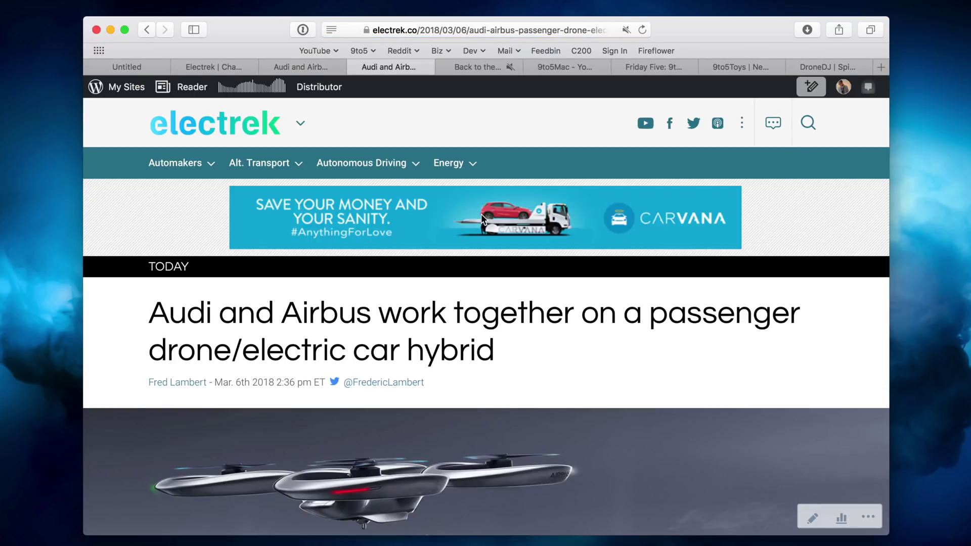
{"action": "key", "text": "ctrl+shift+Tab"}
{"action": "key", "text": "ctrl+shift+Tab"}
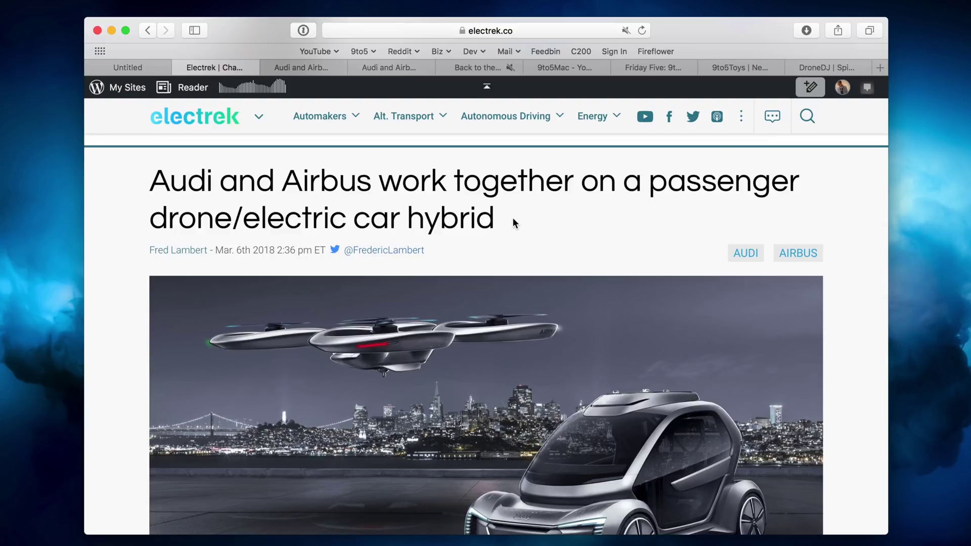
{"action": "left_click", "coordinate": [488, 221], "text": "alt+super"}
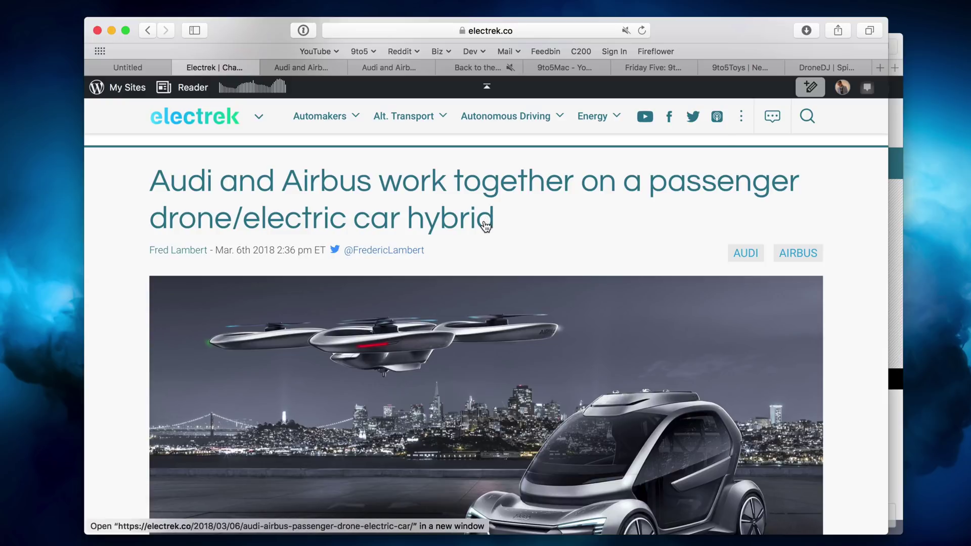
{"action": "left_click", "coordinate": [486, 218], "text": "alt+shift+super"}
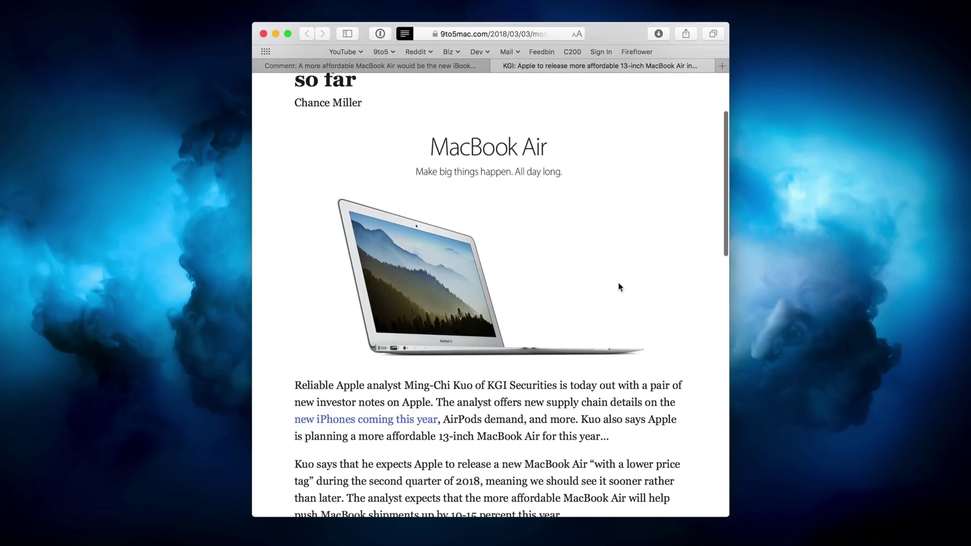
Scroll through the KGI report on a cheaper 13-inch MacBook Air in Reader view
{"action": "scroll", "coordinate": [618, 284], "scroll_direction": "up", "scroll_amount": 5}
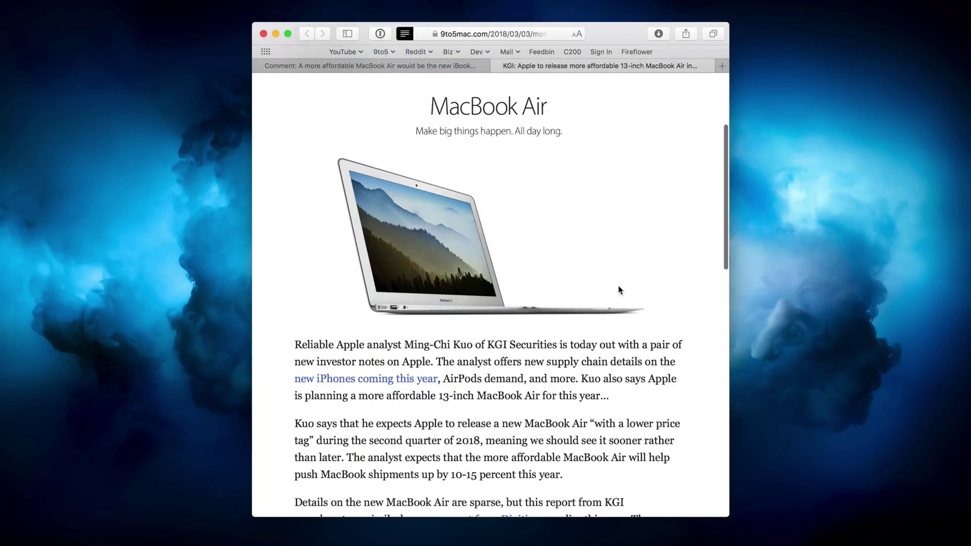
{"action": "scroll", "coordinate": [609, 317], "scroll_direction": "up", "scroll_amount": 3}
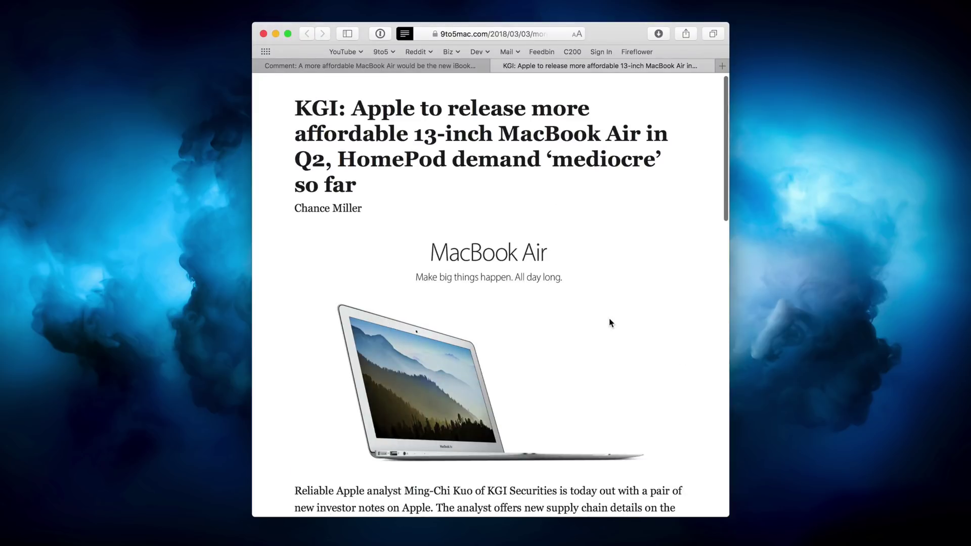
{"action": "scroll", "coordinate": [609, 318], "scroll_direction": "down", "scroll_amount": 10}
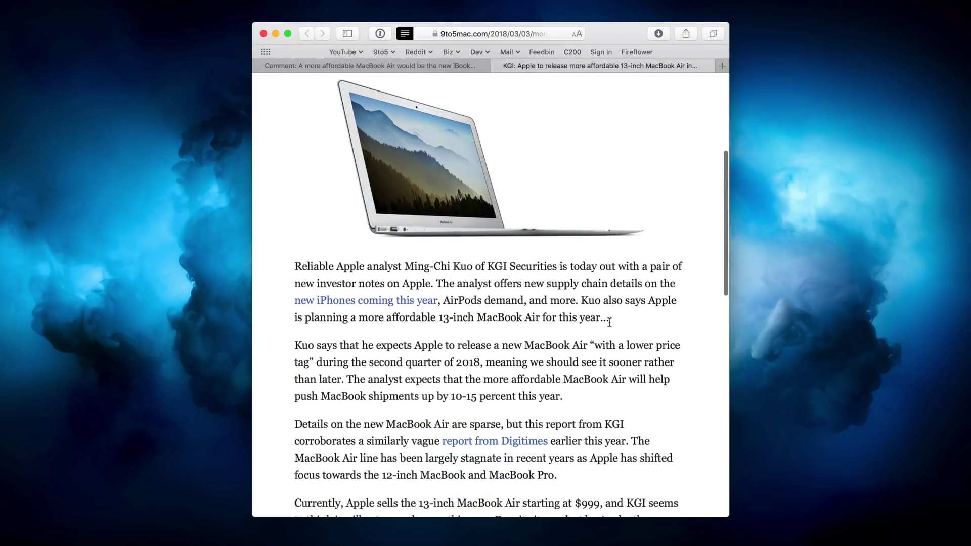
{"action": "scroll", "coordinate": [609, 322], "scroll_direction": "down", "scroll_amount": 5}
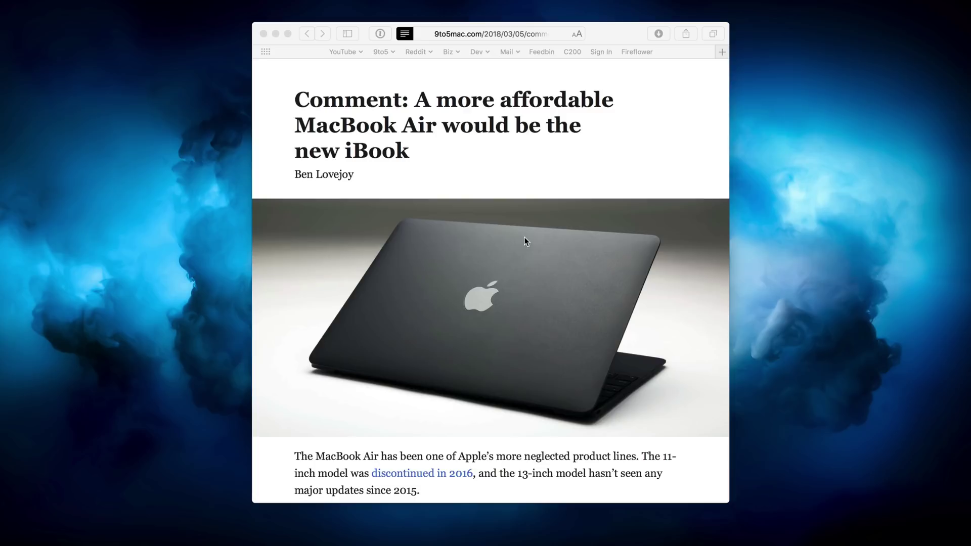
Read down through the 'cheaper MacBook Air would be the new iBook' comment piece in Reader view
{"action": "scroll", "coordinate": [550, 236], "scroll_direction": "down", "scroll_amount": 10}
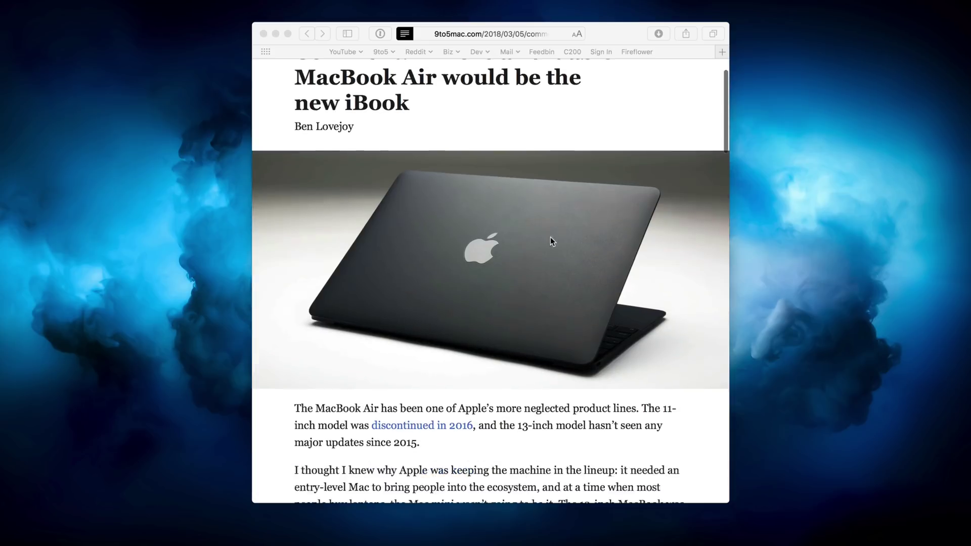
{"action": "scroll", "coordinate": [551, 237], "scroll_direction": "down", "scroll_amount": 20}
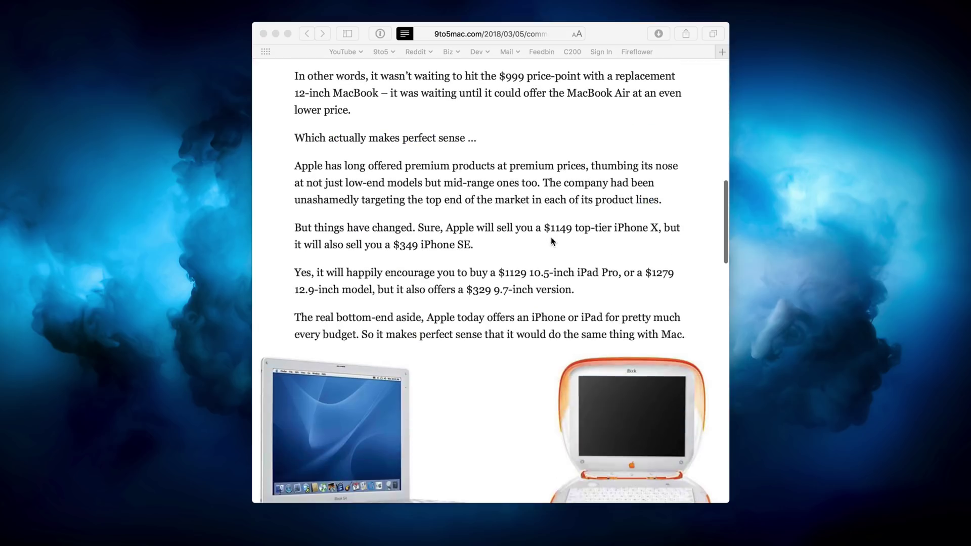
{"action": "scroll", "coordinate": [550, 239], "scroll_direction": "down", "scroll_amount": 8}
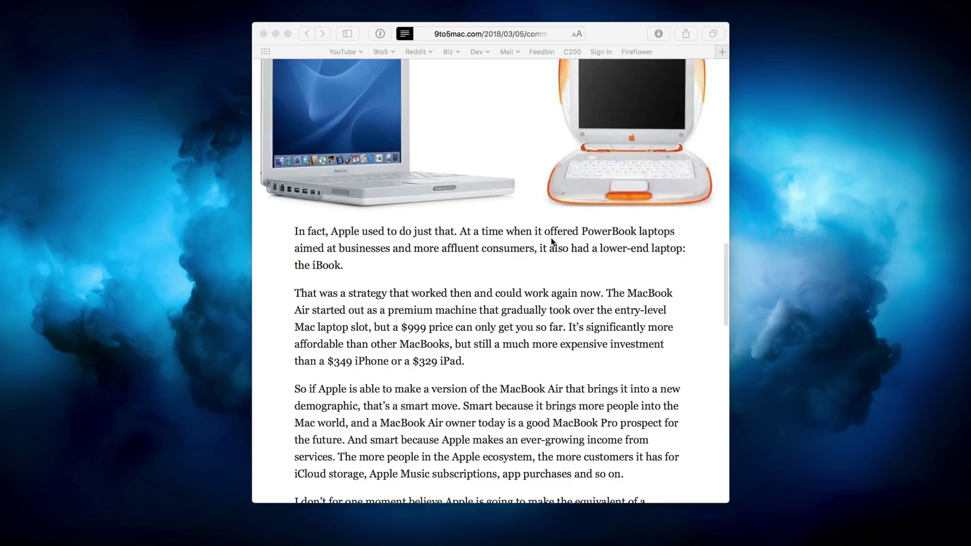
{"action": "scroll", "coordinate": [551, 242], "scroll_direction": "down", "scroll_amount": 7}
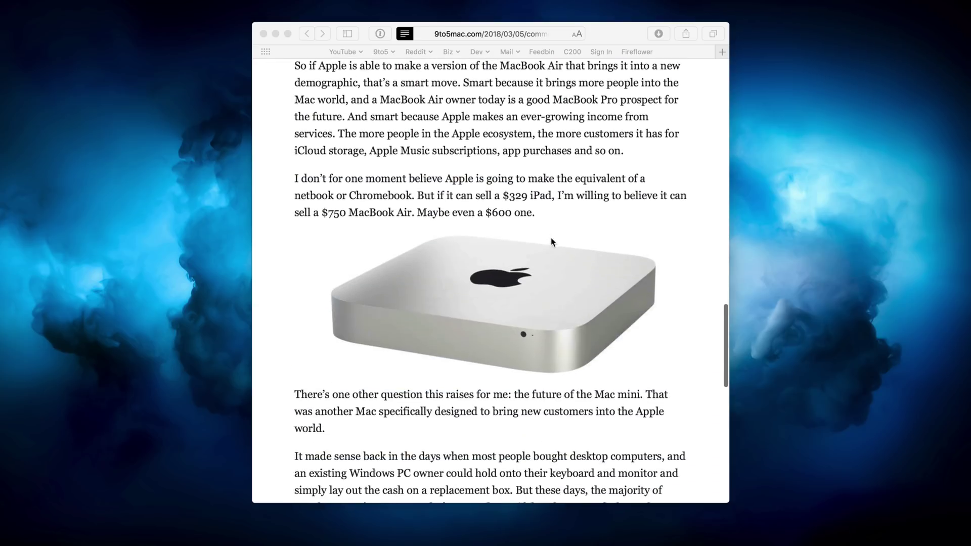
{"action": "scroll", "coordinate": [551, 240], "scroll_direction": "up", "scroll_amount": 20}
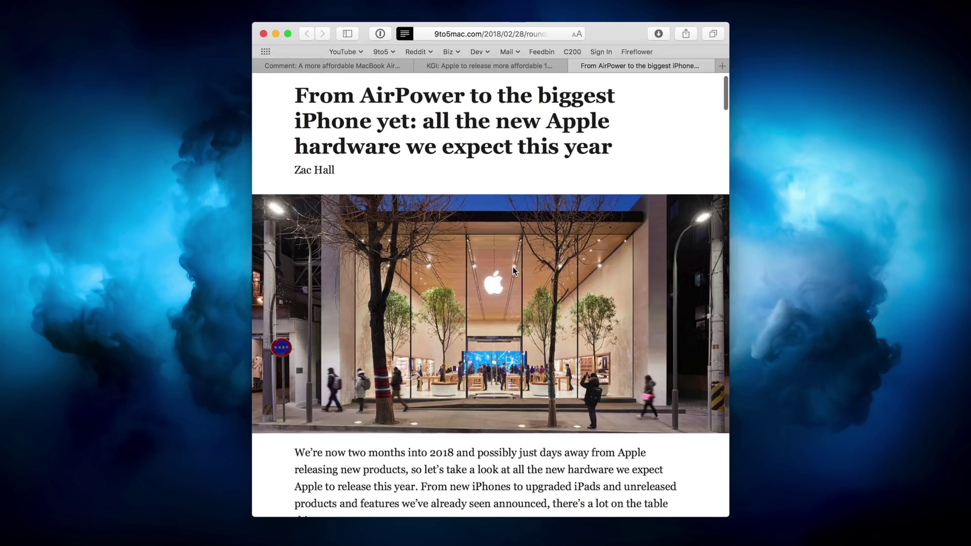
{"action": "scroll", "coordinate": [512, 266], "scroll_direction": "down", "scroll_amount": 3}
{"action": "scroll", "coordinate": [512, 271], "scroll_direction": "down", "scroll_amount": 5}
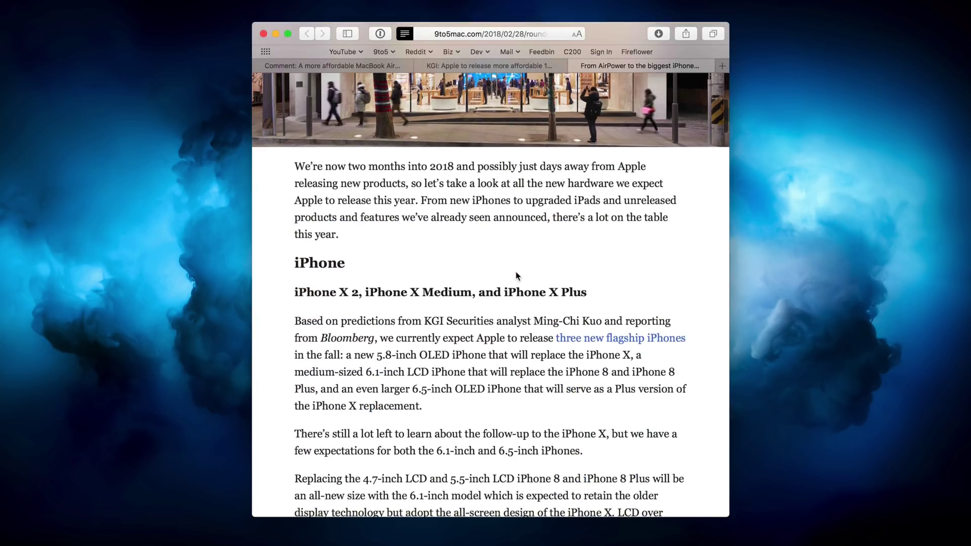
{"action": "scroll", "coordinate": [515, 275], "scroll_direction": "down", "scroll_amount": 7}
{"action": "scroll", "coordinate": [516, 274], "scroll_direction": "down", "scroll_amount": 6}
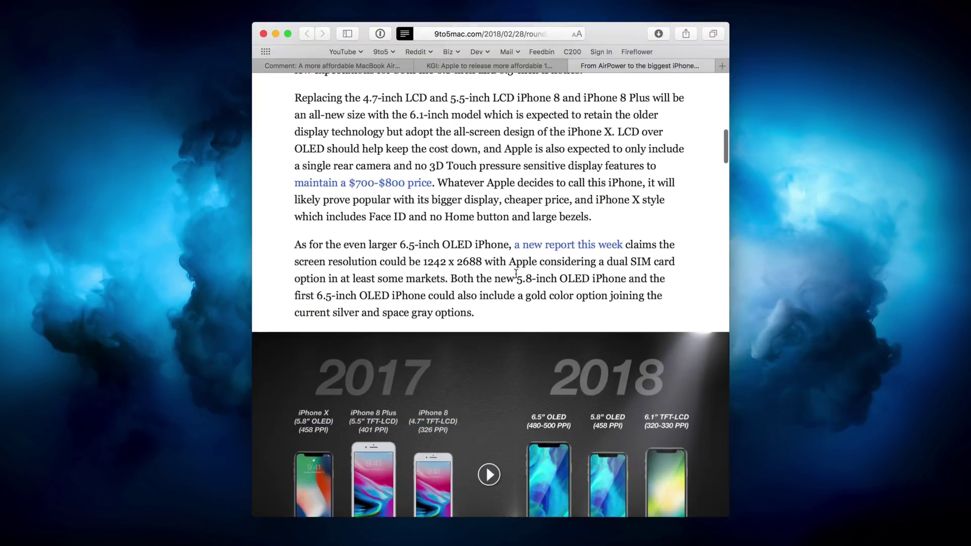
{"action": "scroll", "coordinate": [516, 274], "scroll_direction": "down", "scroll_amount": 7}
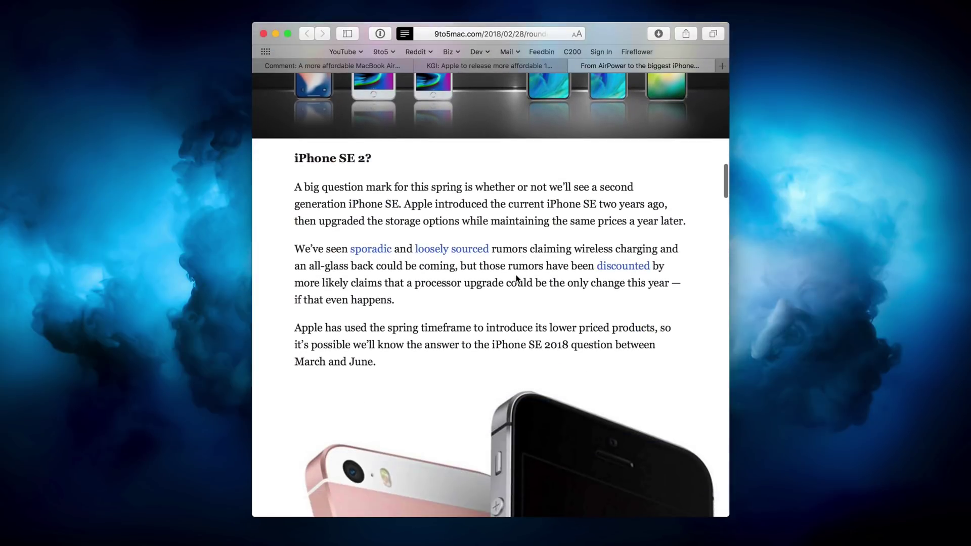
{"action": "scroll", "coordinate": [516, 275], "scroll_direction": "down", "scroll_amount": 8}
{"action": "scroll", "coordinate": [517, 275], "scroll_direction": "down", "scroll_amount": 15}
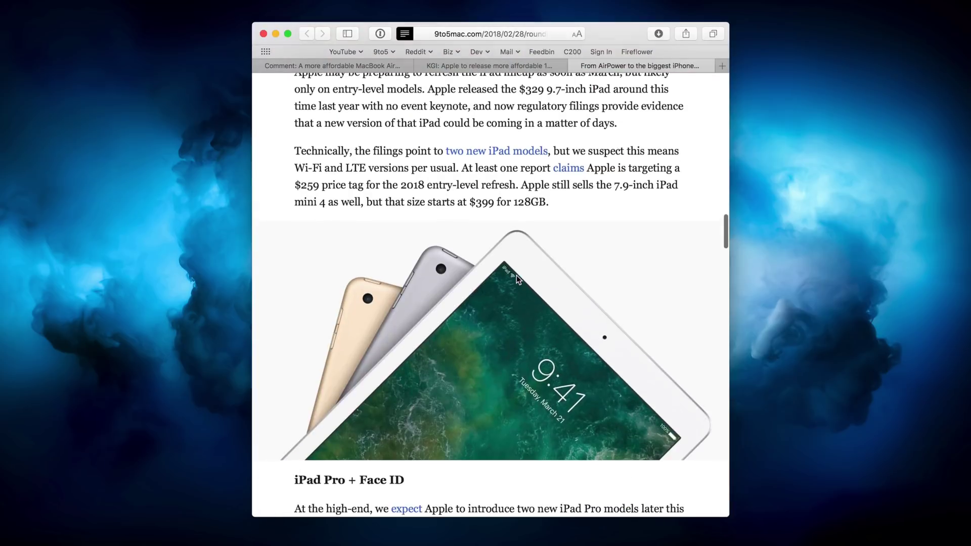
{"action": "scroll", "coordinate": [517, 277], "scroll_direction": "down", "scroll_amount": 15}
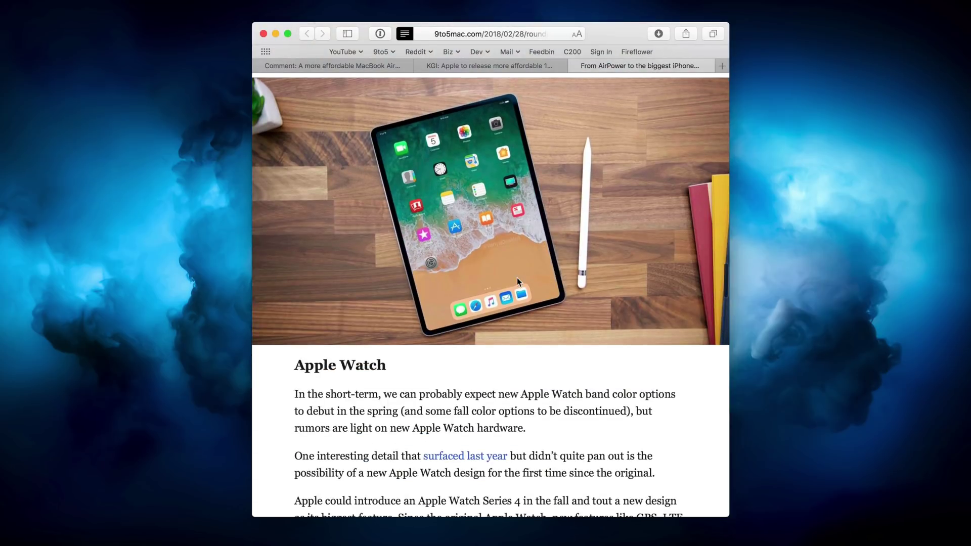
{"action": "scroll", "coordinate": [517, 279], "scroll_direction": "down", "scroll_amount": 15}
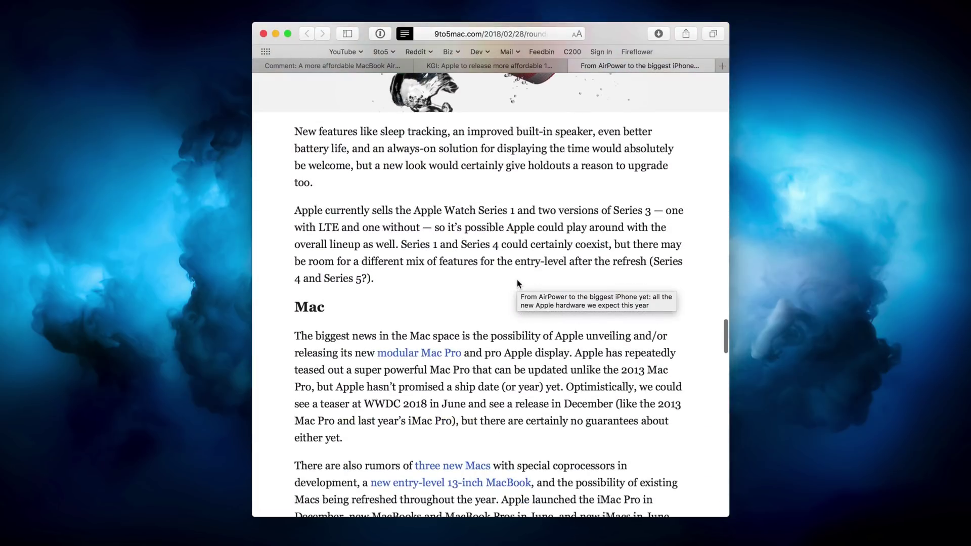
{"action": "scroll", "coordinate": [516, 279], "scroll_direction": "up", "scroll_amount": 11}
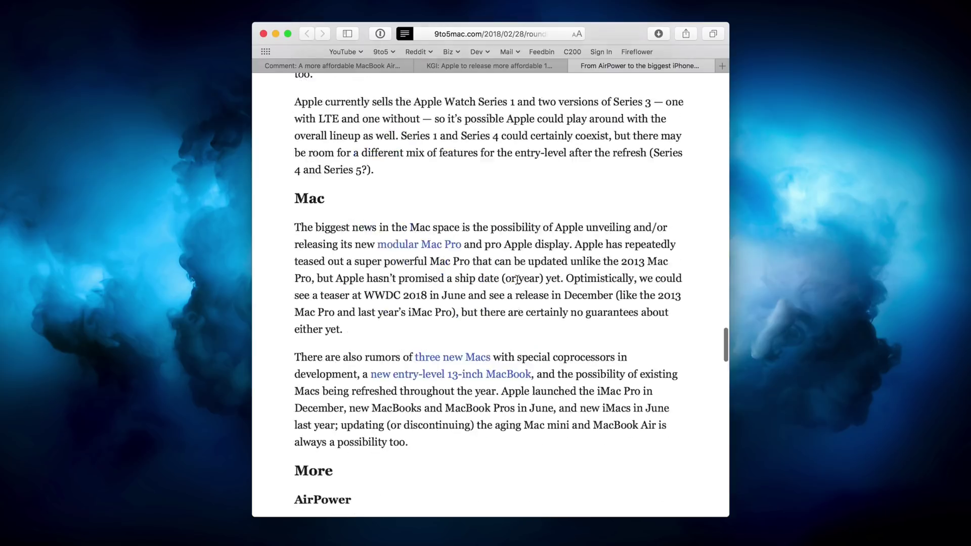